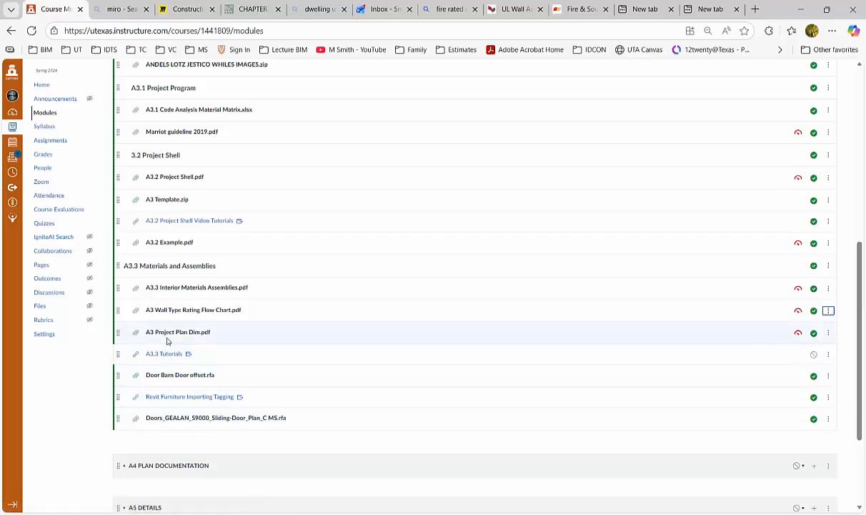
Switch to Revit and choose A3 Project Plan Dim.pdf from the Links-Images folder for import into the Level 02 TOS Working plan.
{"action": "left_click", "coordinate": [802, 10]}
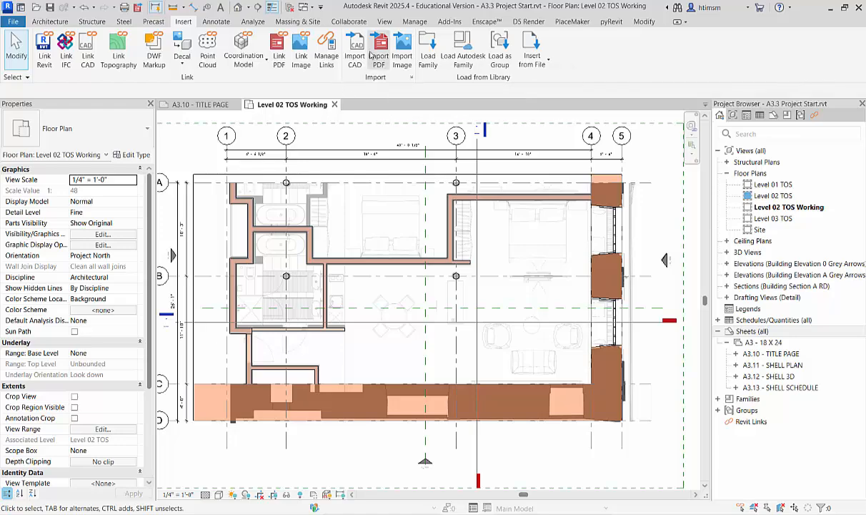
{"action": "left_click", "coordinate": [380, 44]}
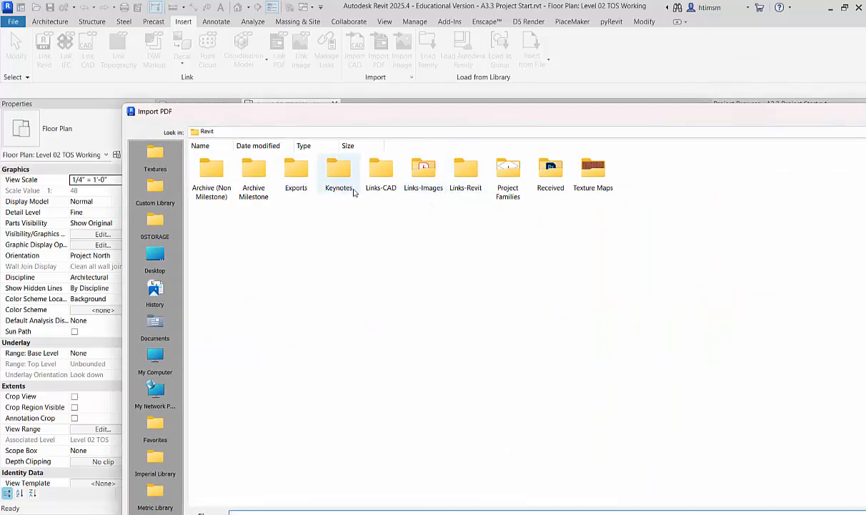
{"action": "double_click", "coordinate": [418, 182]}
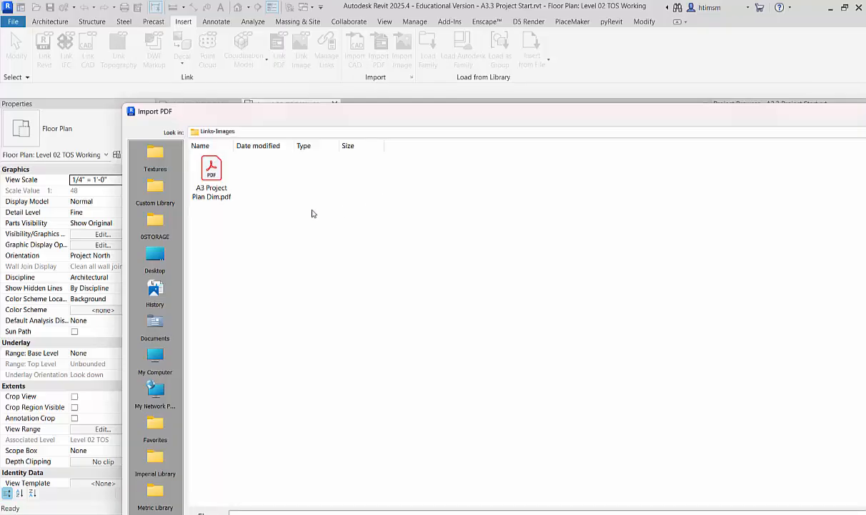
{"action": "left_click_drag", "start_coordinate": [443, 111], "coordinate": [333, 51]}
{"action": "left_click", "coordinate": [781, 481]}
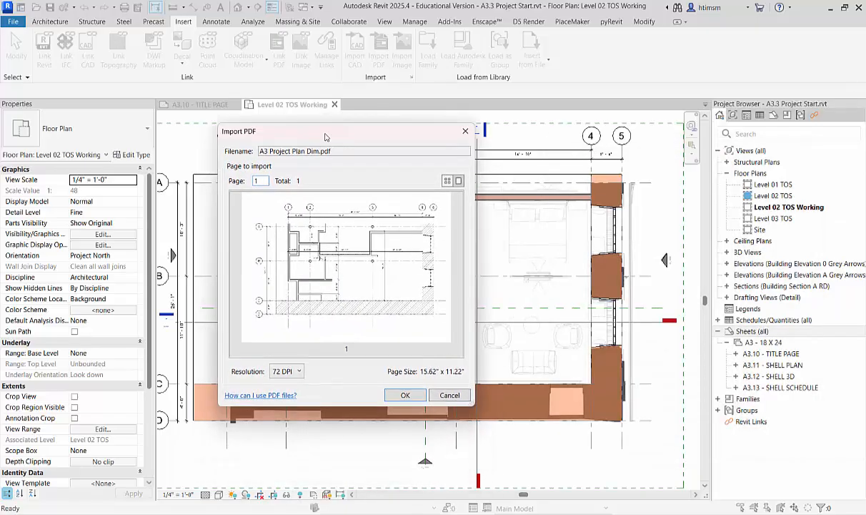
Import the PDF page at 150 DPI and place it above the floor plan.
{"action": "left_click", "coordinate": [296, 372]}
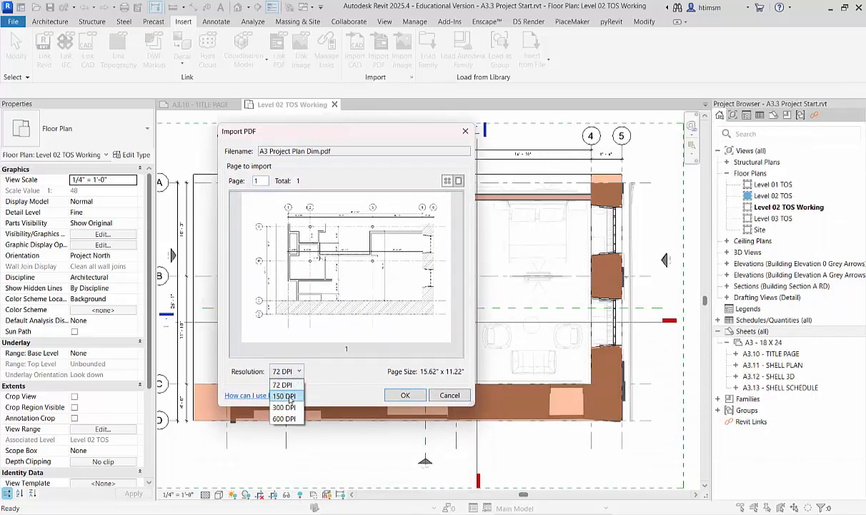
{"action": "left_click", "coordinate": [280, 390]}
{"action": "left_click", "coordinate": [406, 395]}
{"action": "scroll", "coordinate": [415, 386], "scroll_direction": "down", "scroll_amount": 5}
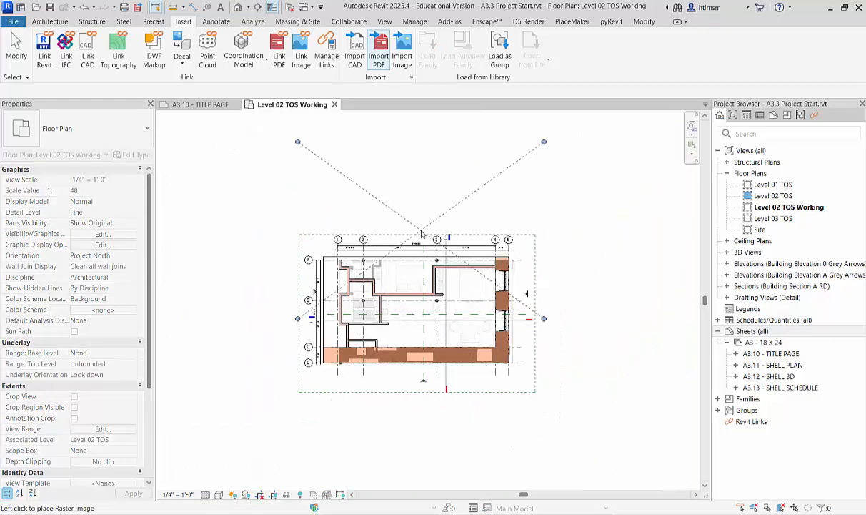
{"action": "left_click", "coordinate": [420, 177]}
{"action": "scroll", "coordinate": [348, 288], "scroll_direction": "down", "scroll_amount": 2}
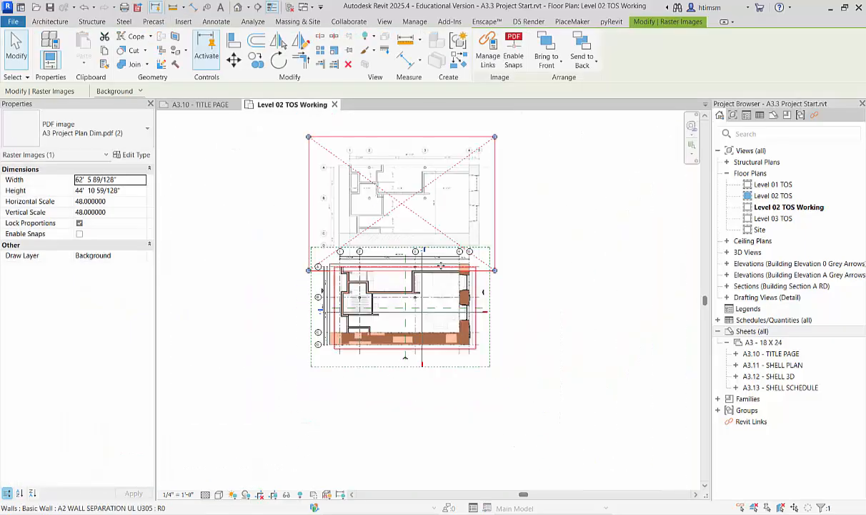
Scale the PDF image down to about 17' 2" wide and move it below the floor plan's thick brick wall.
{"action": "left_click_drag", "start_coordinate": [494, 270], "coordinate": [413, 212]}
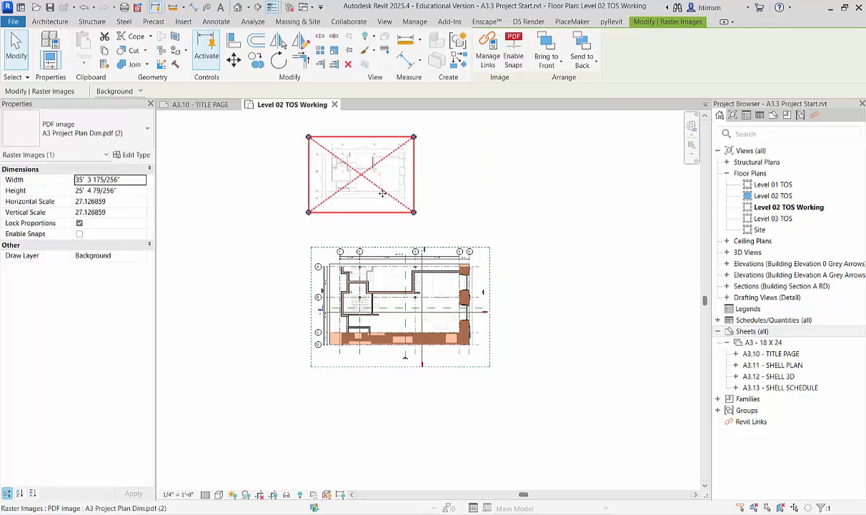
{"action": "left_click_drag", "start_coordinate": [379, 184], "coordinate": [451, 313]}
{"action": "left_click_drag", "start_coordinate": [479, 276], "coordinate": [464, 228]}
{"action": "scroll", "coordinate": [404, 348], "scroll_direction": "up", "scroll_amount": 5}
{"action": "scroll", "coordinate": [474, 220], "scroll_direction": "up", "scroll_amount": 5}
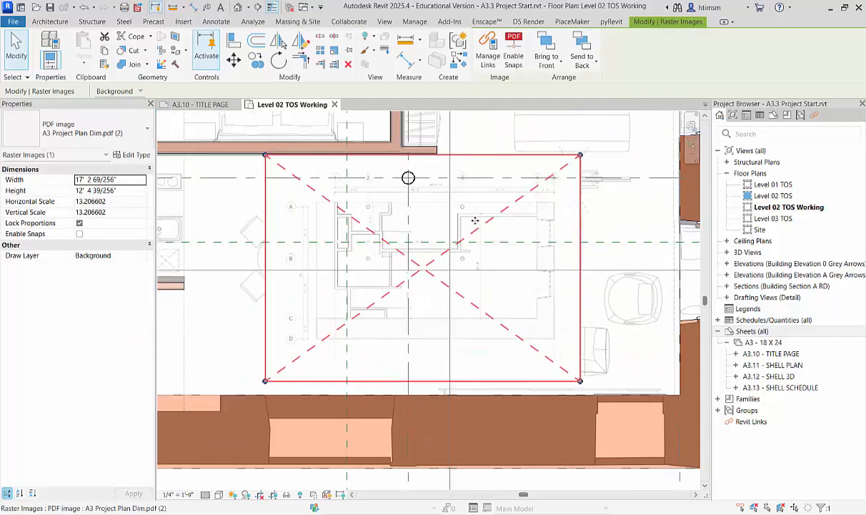
{"action": "scroll", "coordinate": [475, 220], "scroll_direction": "up", "scroll_amount": 3}
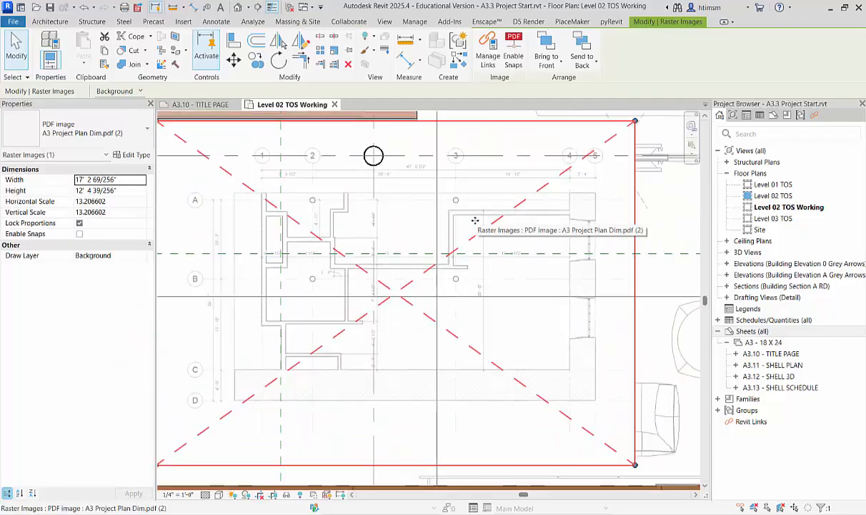
{"action": "scroll", "coordinate": [474, 220], "scroll_direction": "down", "scroll_amount": 8}
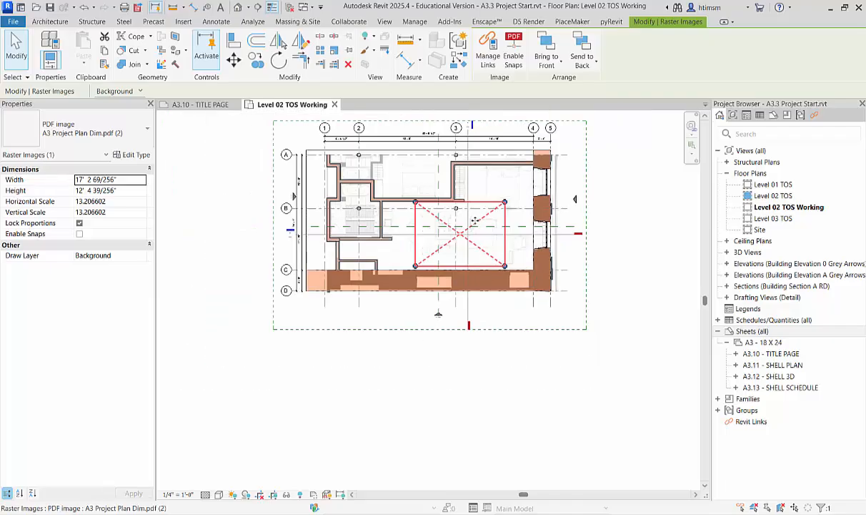
{"action": "left_click_drag", "start_coordinate": [474, 225], "coordinate": [422, 318]}
{"action": "left_click", "coordinate": [419, 395]}
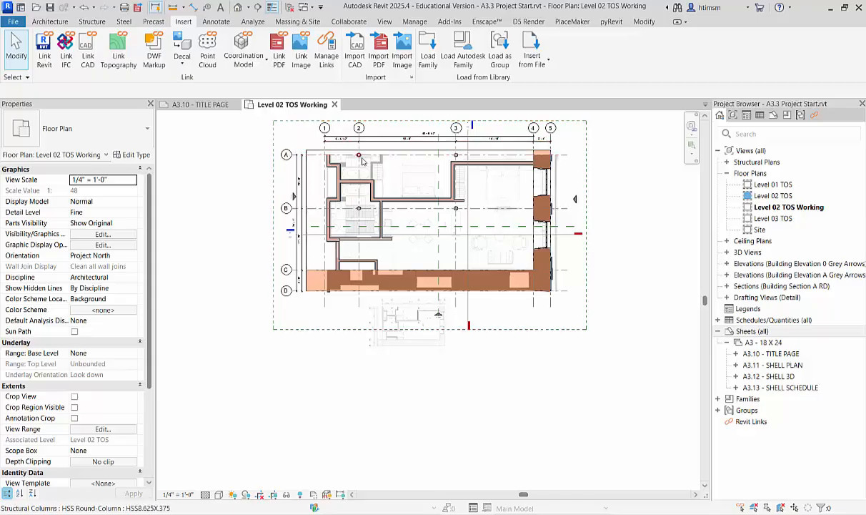
Examine the wall and grid dimensions on the imported PDF plan, including which wall faces they reference.
{"action": "scroll", "coordinate": [412, 333], "scroll_direction": "up", "scroll_amount": 5}
{"action": "scroll", "coordinate": [411, 333], "scroll_direction": "up", "scroll_amount": 1}
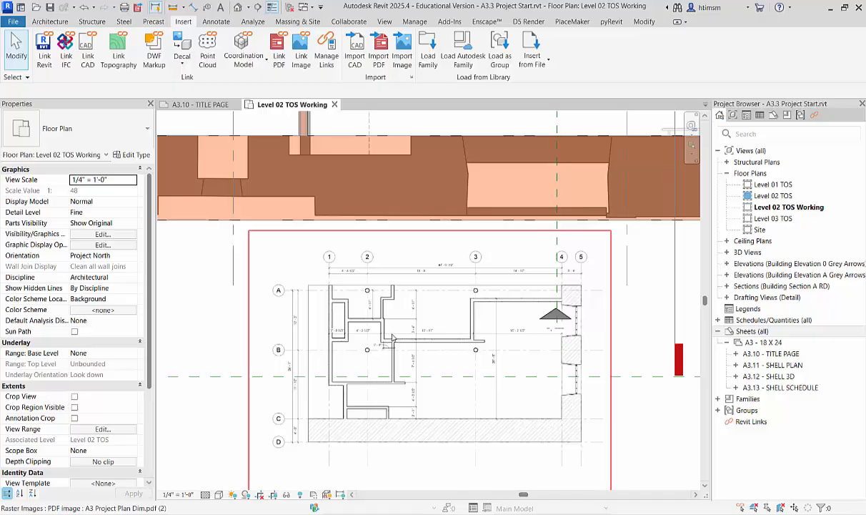
{"action": "scroll", "coordinate": [562, 340], "scroll_direction": "up", "scroll_amount": 5}
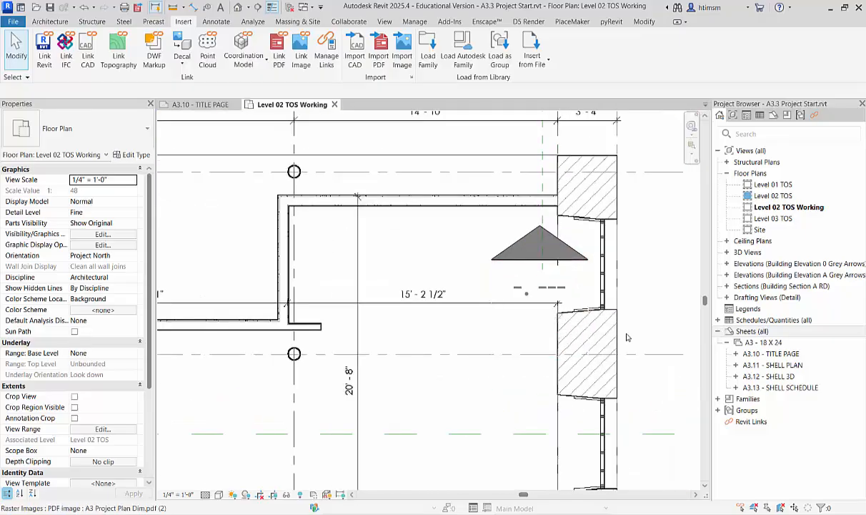
{"action": "scroll", "coordinate": [363, 311], "scroll_direction": "down", "scroll_amount": 2}
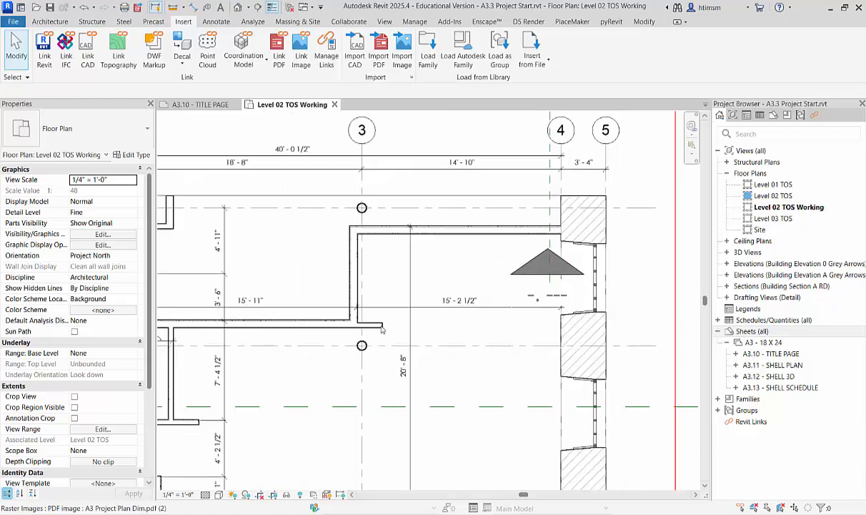
{"action": "scroll", "coordinate": [351, 306], "scroll_direction": "up", "scroll_amount": 6}
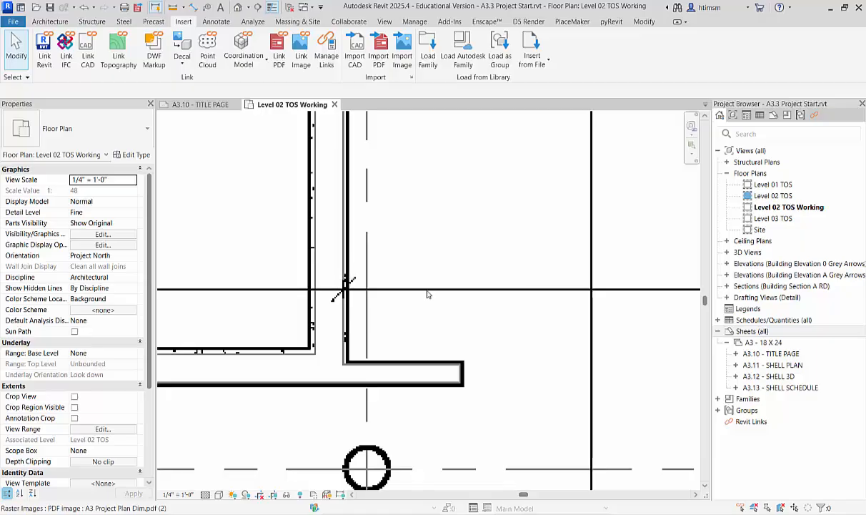
{"action": "scroll", "coordinate": [428, 294], "scroll_direction": "down", "scroll_amount": 5}
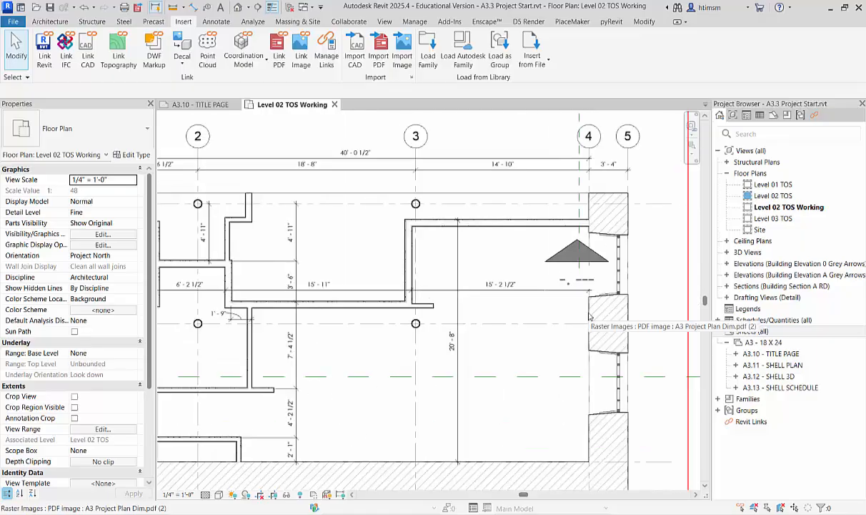
{"action": "middle_click_drag", "start_coordinate": [227, 294], "coordinate": [381, 279]}
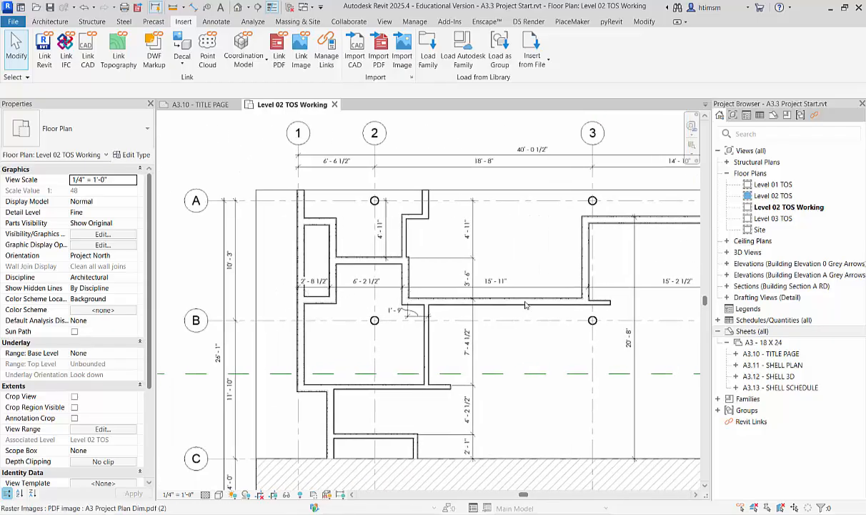
{"action": "scroll", "coordinate": [245, 302], "scroll_direction": "down", "scroll_amount": 2}
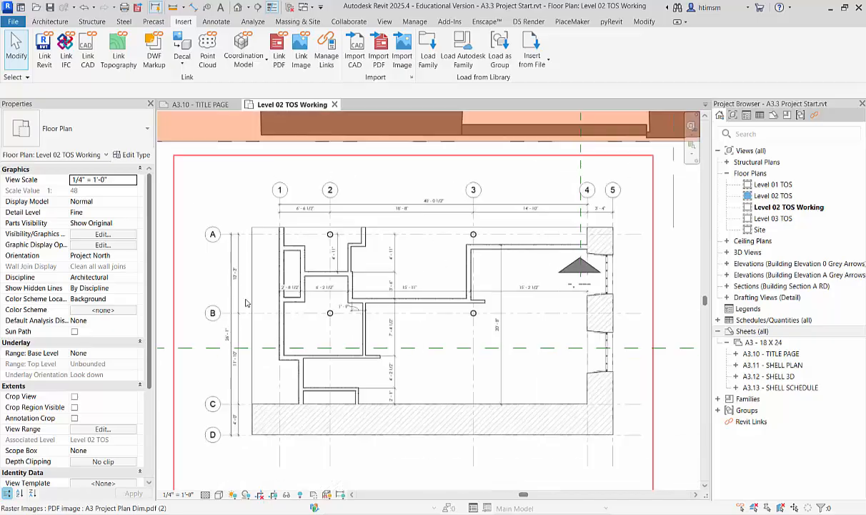
{"action": "scroll", "coordinate": [245, 302], "scroll_direction": "down", "scroll_amount": 3}
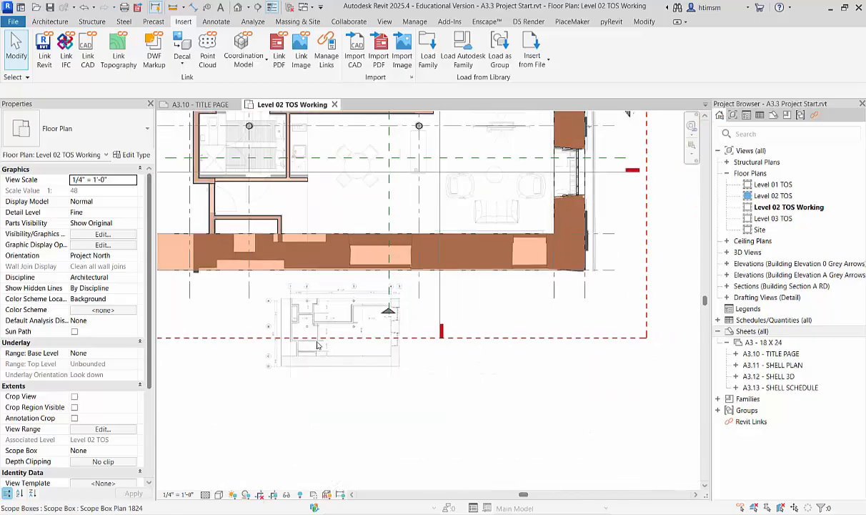
{"action": "scroll", "coordinate": [360, 193], "scroll_direction": "up", "scroll_amount": 3}
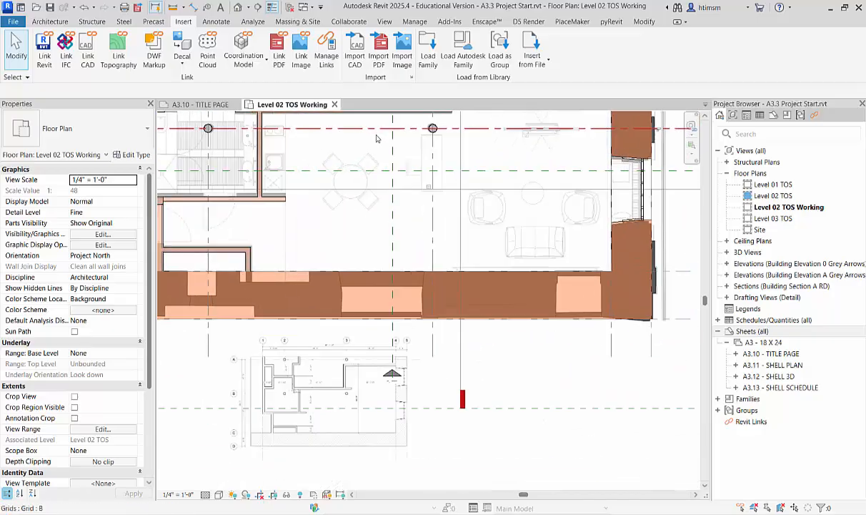
Start an aligned dimension using Faces of core, from grid 4 to the core face of the separation wall beside grid 3.
{"action": "middle_click_drag", "start_coordinate": [358, 128], "coordinate": [409, 235]}
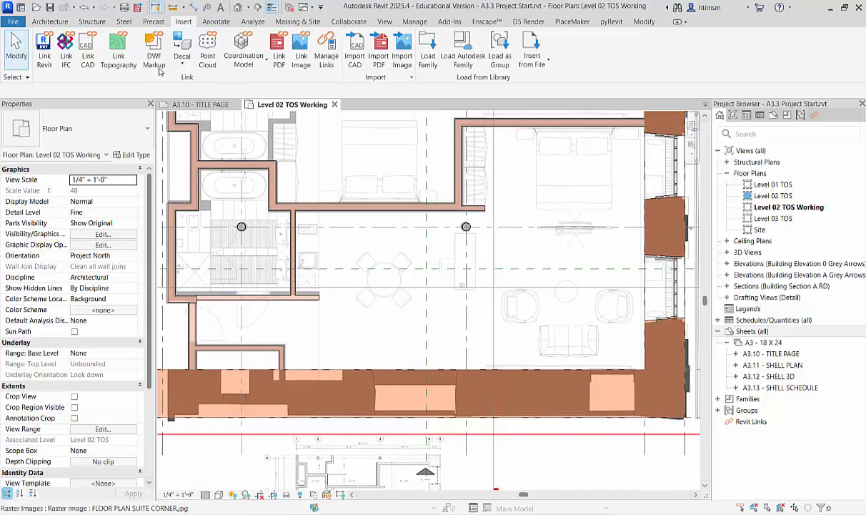
{"action": "left_click", "coordinate": [215, 22]}
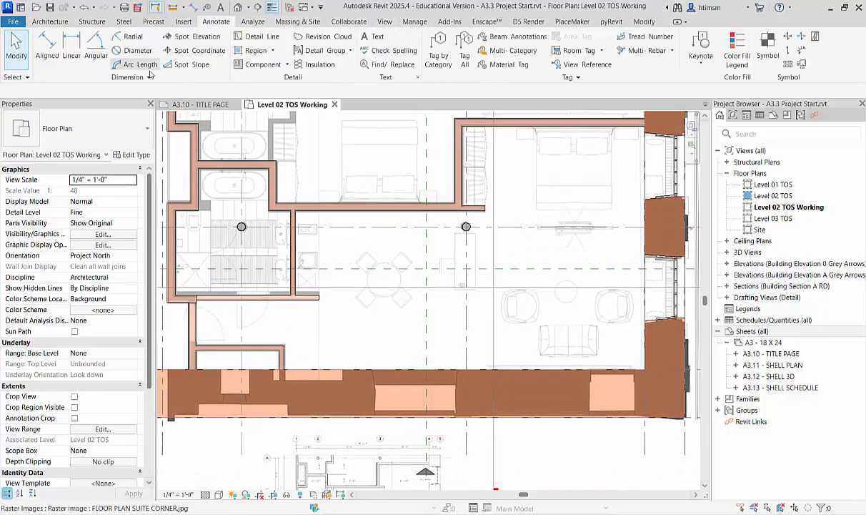
{"action": "left_click", "coordinate": [44, 46]}
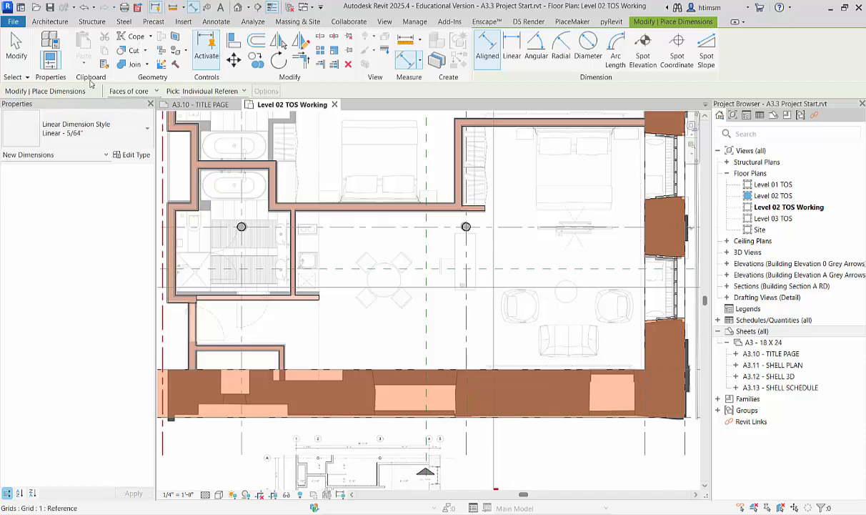
{"action": "left_click", "coordinate": [156, 92]}
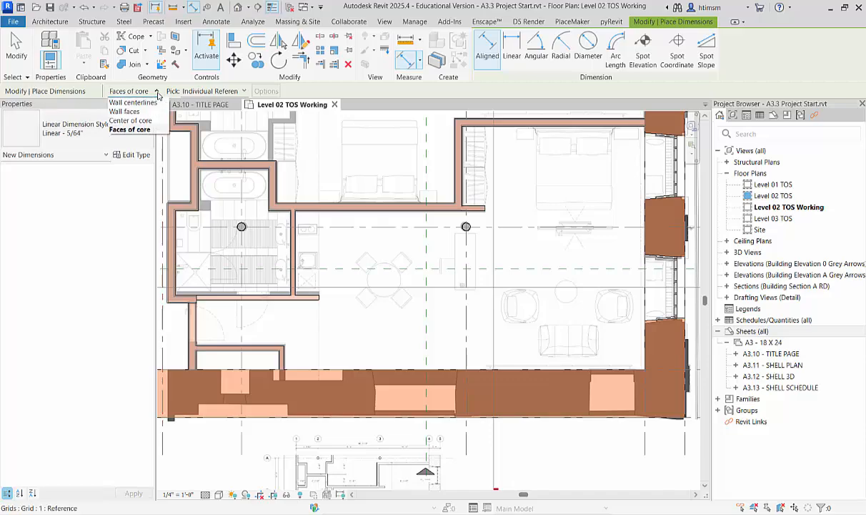
{"action": "left_click", "coordinate": [135, 130]}
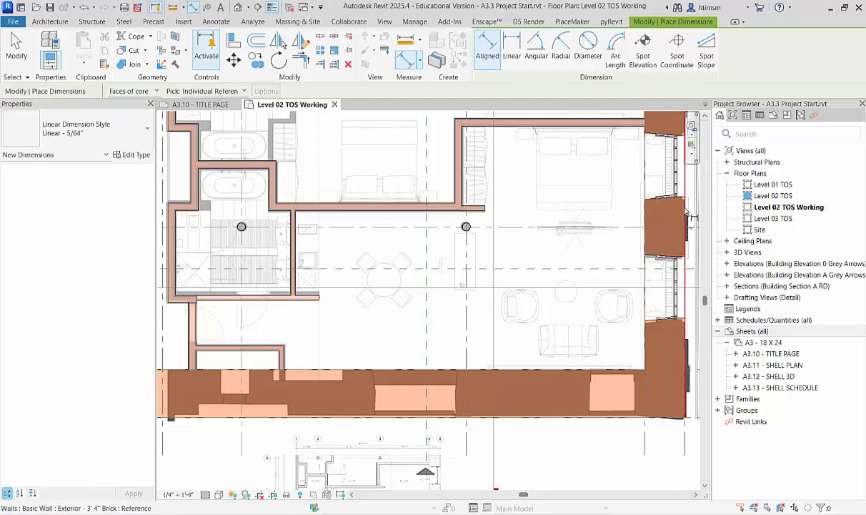
{"action": "left_click", "coordinate": [647, 213]}
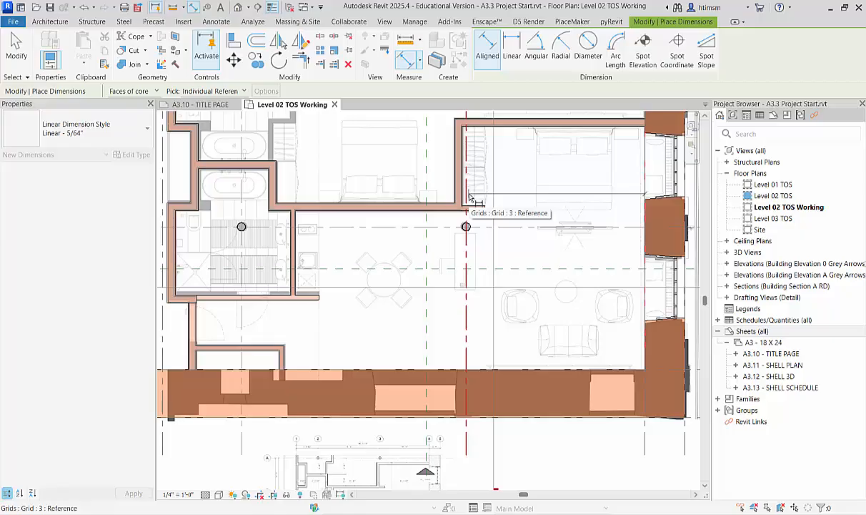
{"action": "scroll", "coordinate": [386, 458], "scroll_direction": "up", "scroll_amount": 3}
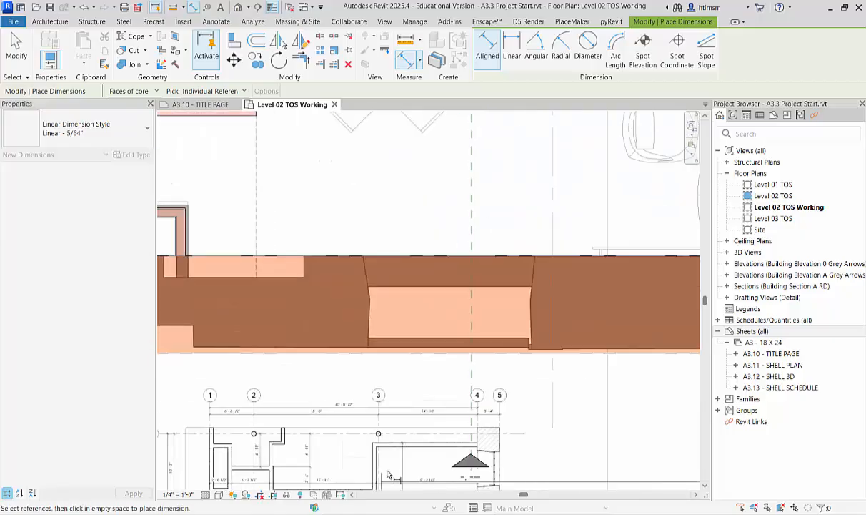
{"action": "scroll", "coordinate": [391, 432], "scroll_direction": "up", "scroll_amount": 6}
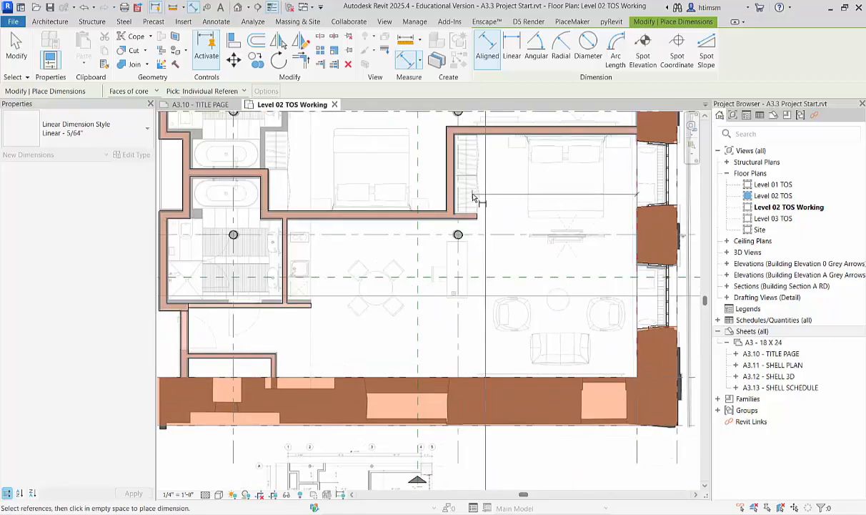
{"action": "scroll", "coordinate": [455, 195], "scroll_direction": "up", "scroll_amount": 2}
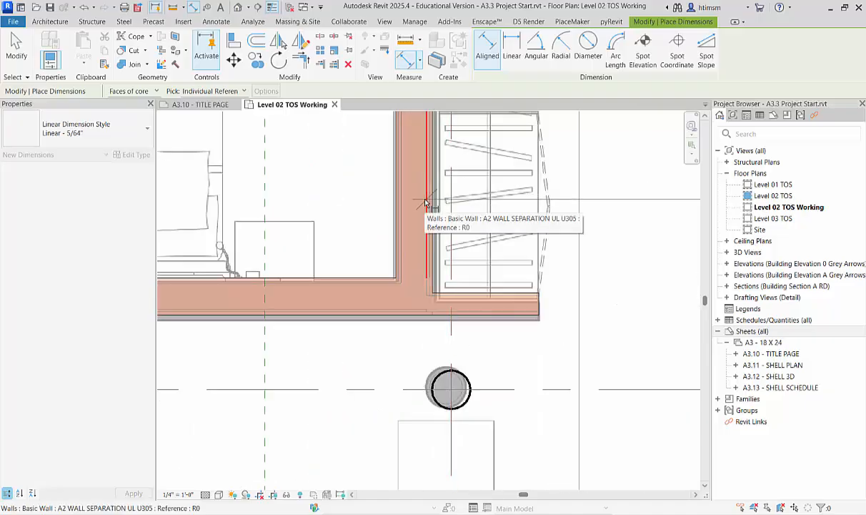
{"action": "scroll", "coordinate": [474, 215], "scroll_direction": "down", "scroll_amount": 7}
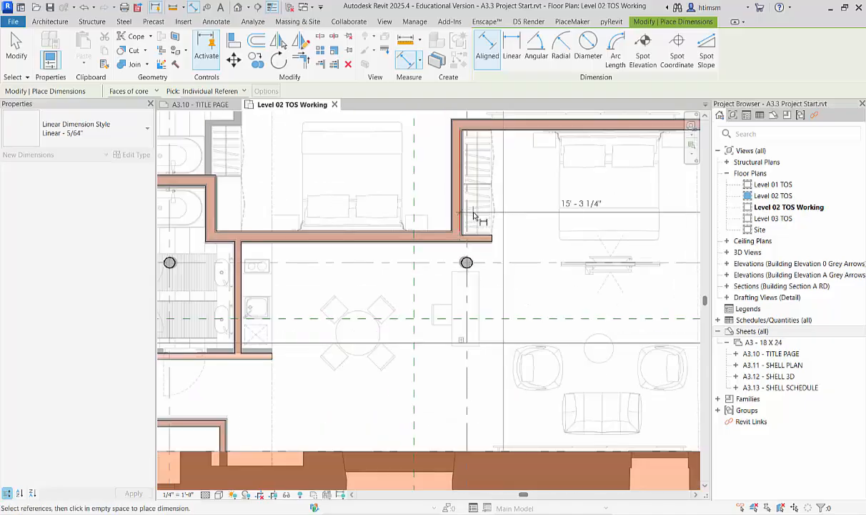
Extend the aligned dimension to the core face of the separation wall between the bathtub alcove and the bedroom, matching the PDF plan.
{"action": "scroll", "coordinate": [377, 445], "scroll_direction": "up", "scroll_amount": 5}
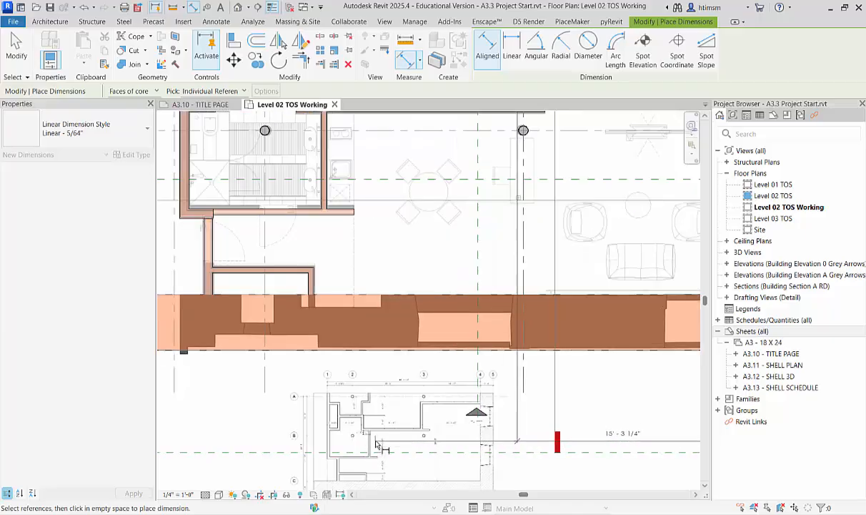
{"action": "scroll", "coordinate": [377, 444], "scroll_direction": "up", "scroll_amount": 6}
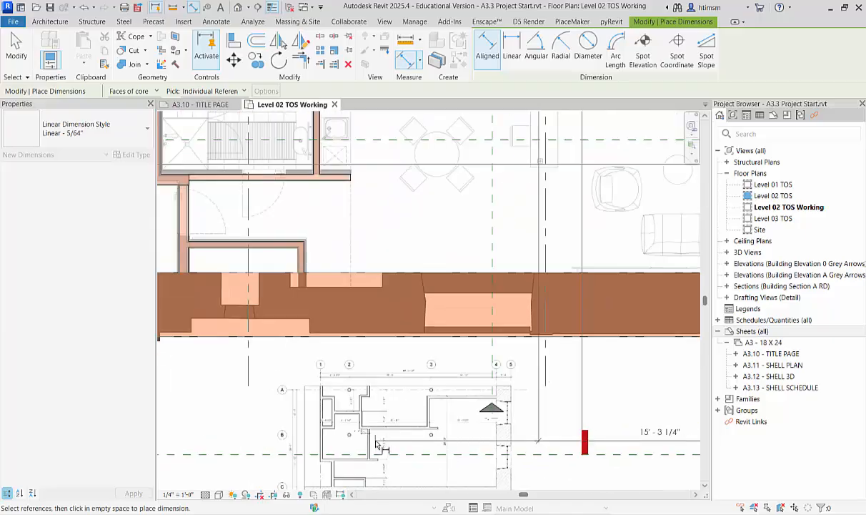
{"action": "scroll", "coordinate": [338, 267], "scroll_direction": "up", "scroll_amount": 1}
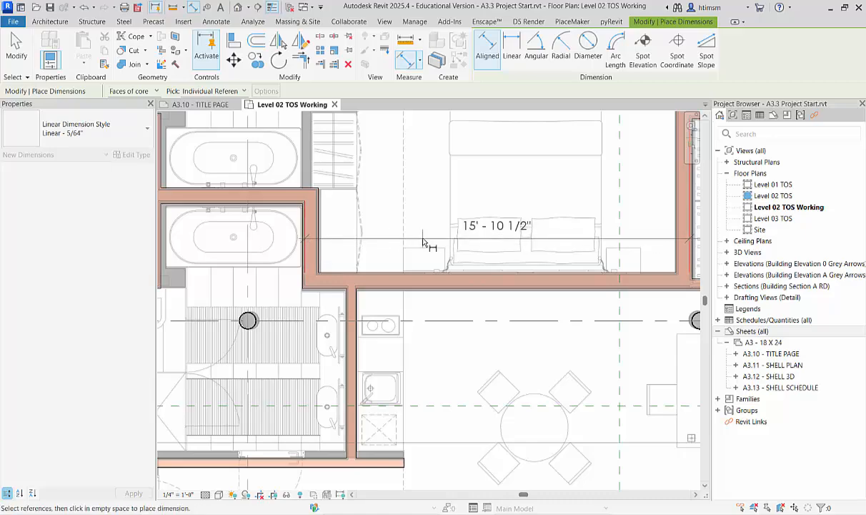
{"action": "scroll", "coordinate": [422, 241], "scroll_direction": "down", "scroll_amount": 3}
{"action": "scroll", "coordinate": [300, 251], "scroll_direction": "down", "scroll_amount": 5}
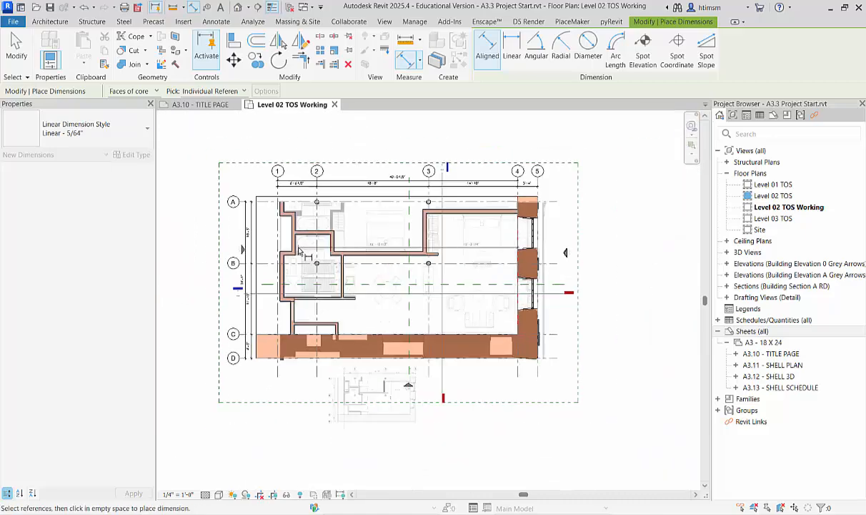
Continue the dimension string to the core faces of the corridor wall beside the bathtub and the outer wall near grid 1, and place it.
{"action": "scroll", "coordinate": [347, 360], "scroll_direction": "up", "scroll_amount": 3}
{"action": "scroll", "coordinate": [346, 360], "scroll_direction": "up", "scroll_amount": 5}
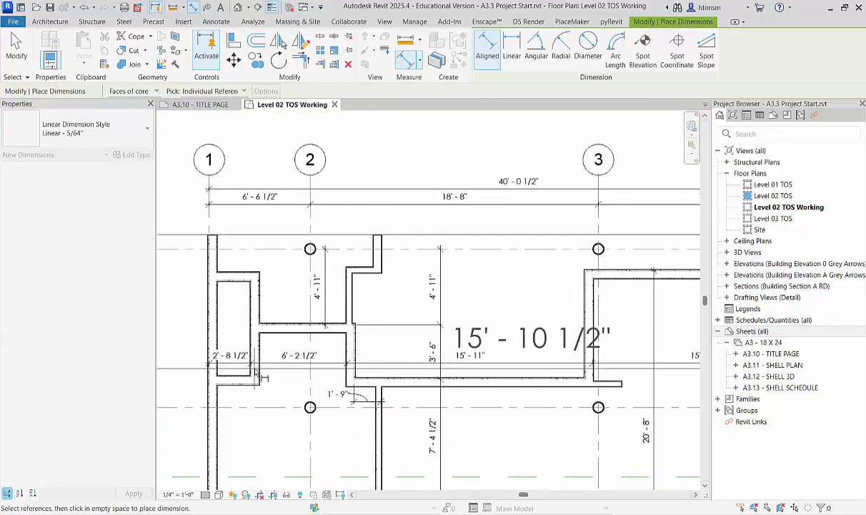
{"action": "scroll", "coordinate": [255, 371], "scroll_direction": "down", "scroll_amount": 5}
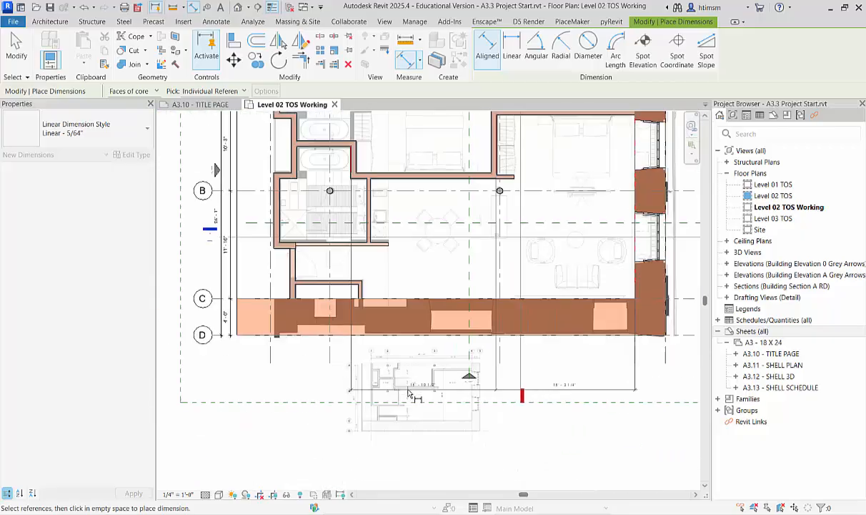
{"action": "scroll", "coordinate": [333, 256], "scroll_direction": "up", "scroll_amount": 6}
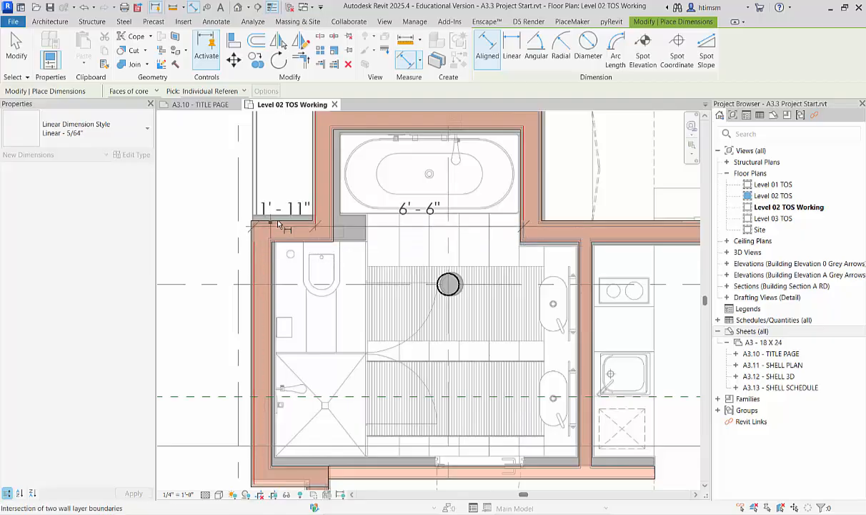
{"action": "scroll", "coordinate": [278, 224], "scroll_direction": "down", "scroll_amount": 3}
{"action": "scroll", "coordinate": [279, 223], "scroll_direction": "down", "scroll_amount": 2}
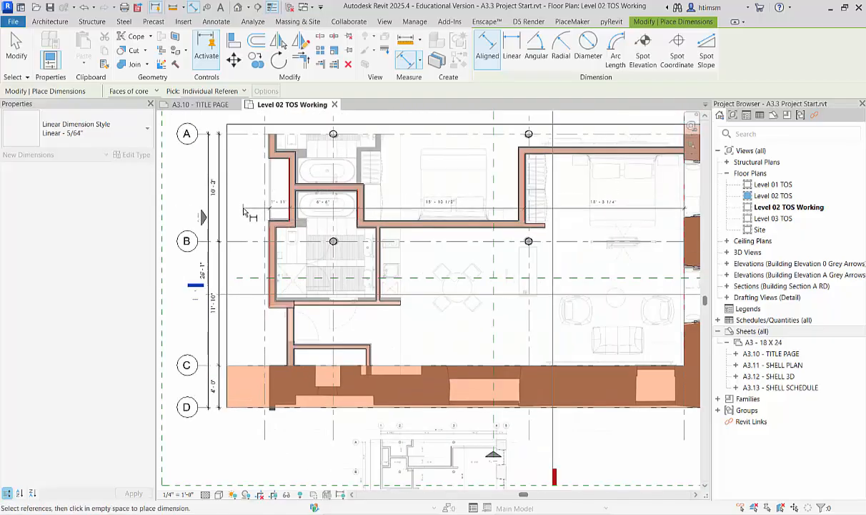
{"action": "left_click", "coordinate": [244, 212]}
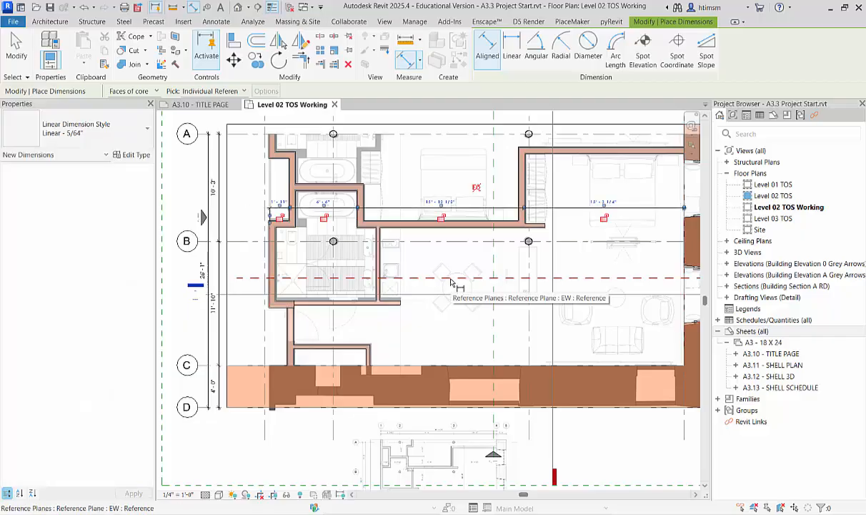
{"action": "key", "text": "Escape"}
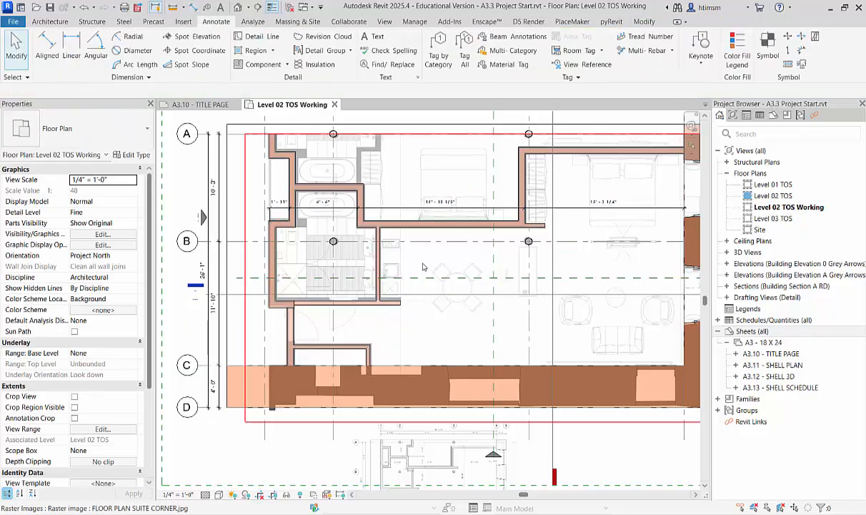
Move the separation wall beside grid 3 so its core face dimension to grid 4 is 15' 2 1/2", as on the PDF plan.
{"action": "scroll", "coordinate": [423, 267], "scroll_direction": "down", "scroll_amount": 2}
{"action": "scroll", "coordinate": [460, 411], "scroll_direction": "up", "scroll_amount": 8}
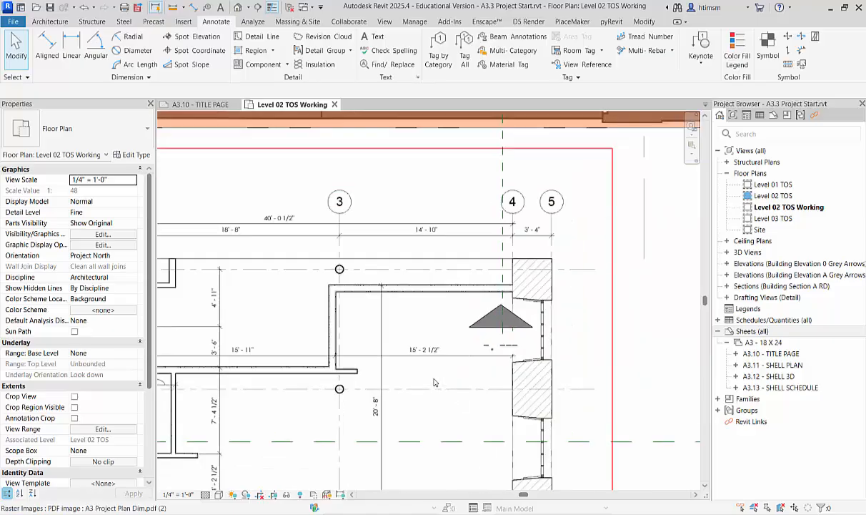
{"action": "scroll", "coordinate": [434, 382], "scroll_direction": "up", "scroll_amount": 1}
{"action": "scroll", "coordinate": [428, 357], "scroll_direction": "down", "scroll_amount": 5}
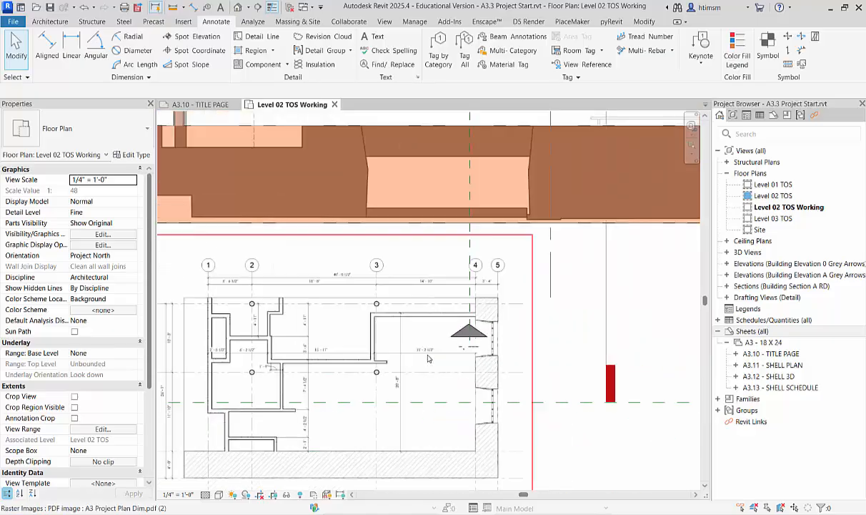
{"action": "scroll", "coordinate": [483, 166], "scroll_direction": "up", "scroll_amount": 5}
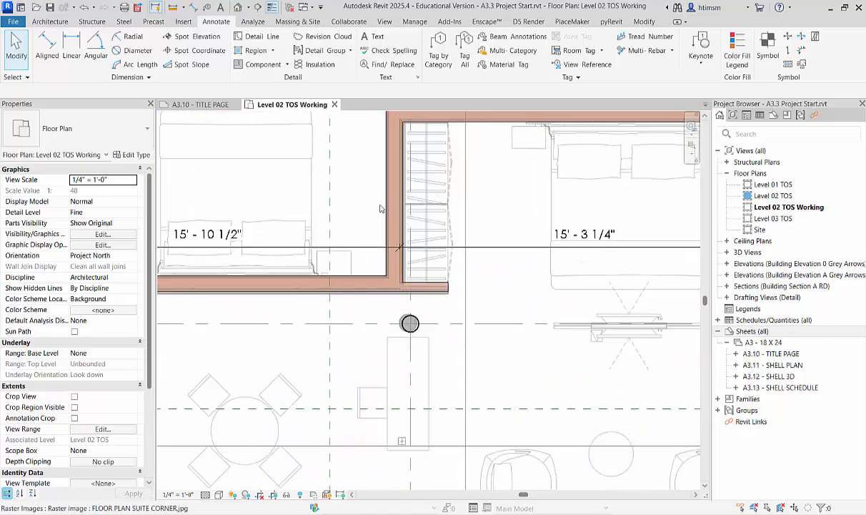
{"action": "left_click", "coordinate": [393, 196]}
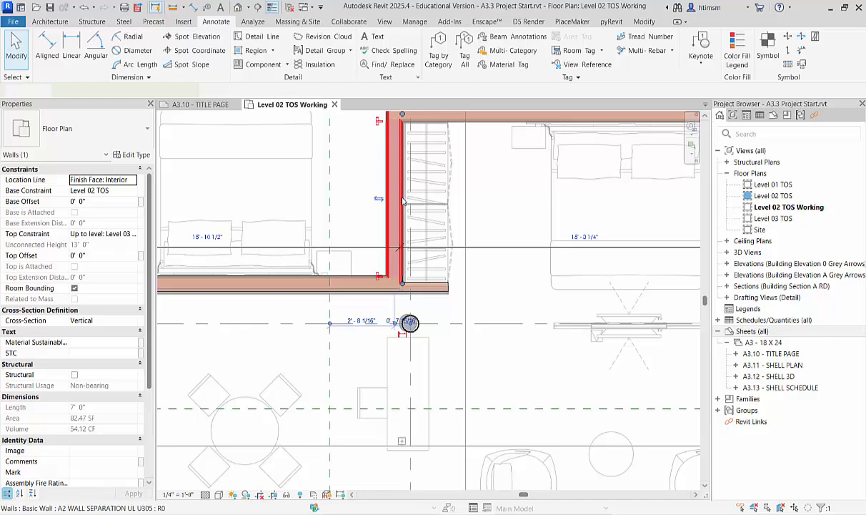
{"action": "left_click", "coordinate": [579, 234]}
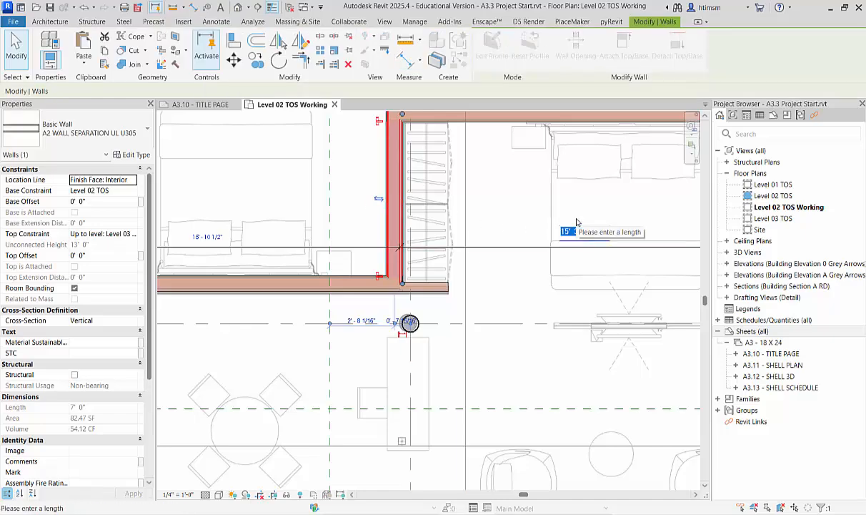
{"action": "type", "text": "15 2."}
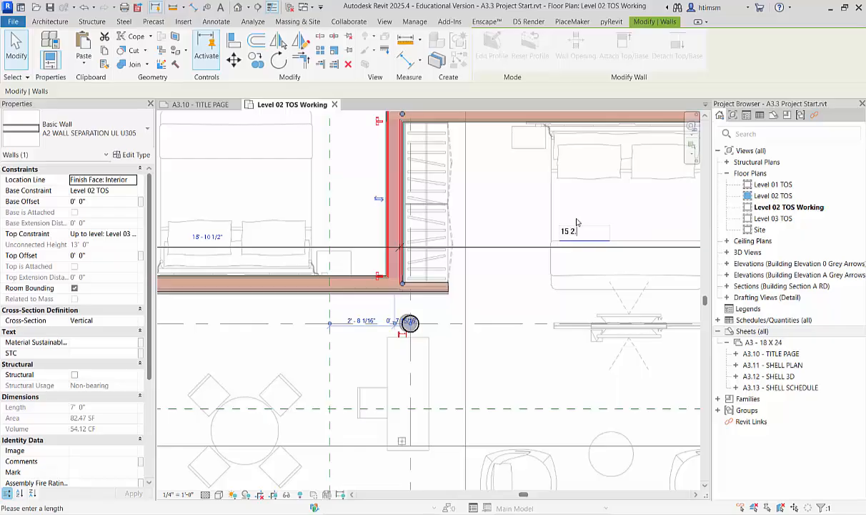
{"action": "type", "text": "5"}
{"action": "key", "text": "Return"}
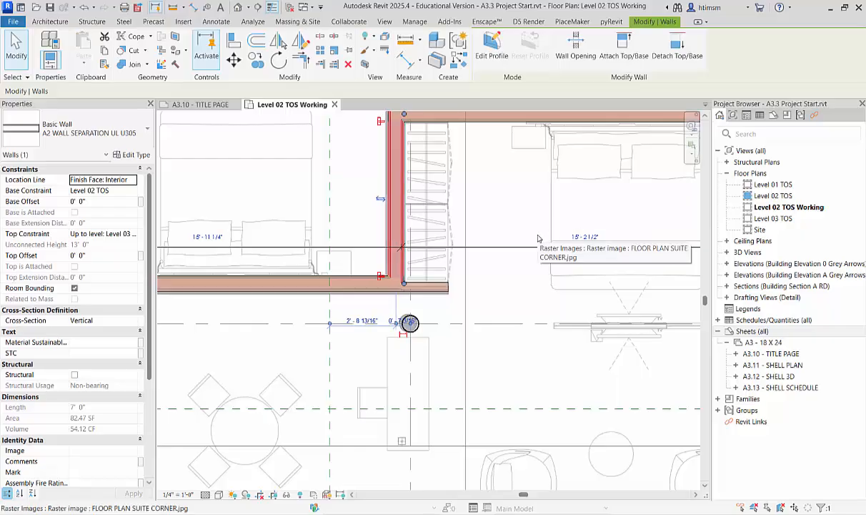
Move the separation wall between the bathtub alcove and the bedroom so that the bedroom dimension is 15' 11", as on the PDF plan.
{"action": "scroll", "coordinate": [543, 240], "scroll_direction": "down", "scroll_amount": 4}
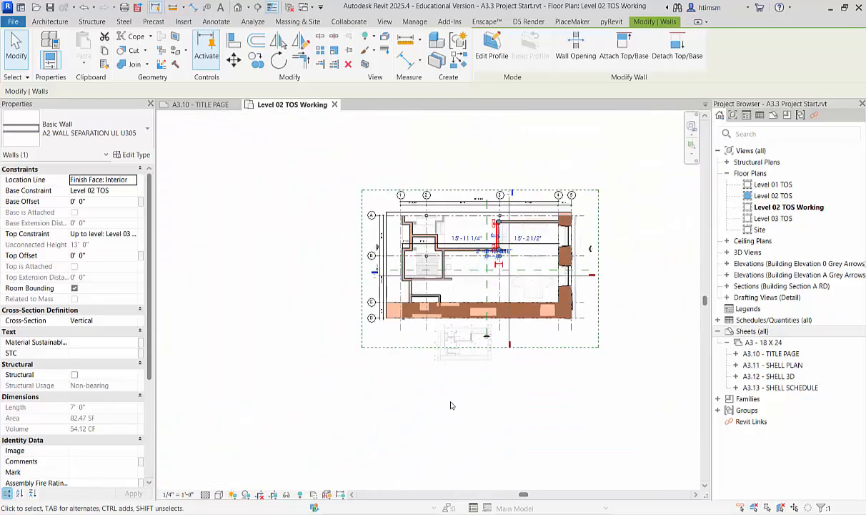
{"action": "scroll", "coordinate": [450, 403], "scroll_direction": "up", "scroll_amount": 5}
{"action": "scroll", "coordinate": [473, 321], "scroll_direction": "up", "scroll_amount": 3}
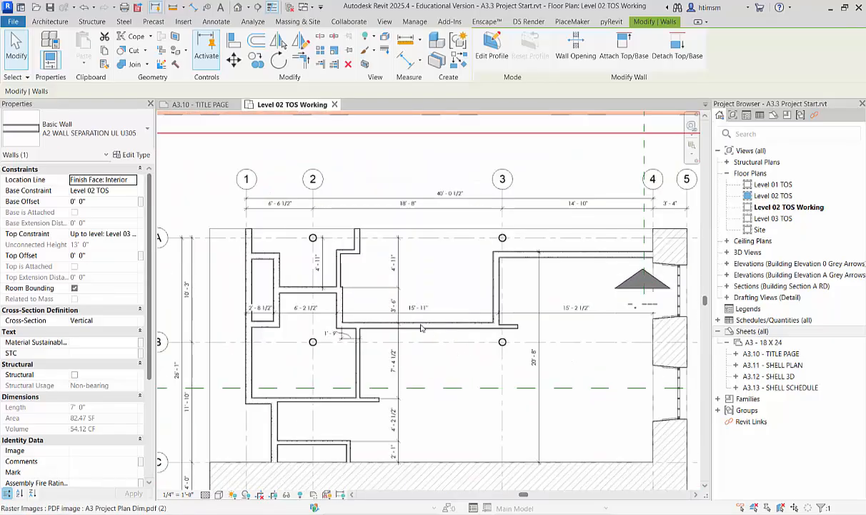
{"action": "scroll", "coordinate": [420, 315], "scroll_direction": "down", "scroll_amount": 4}
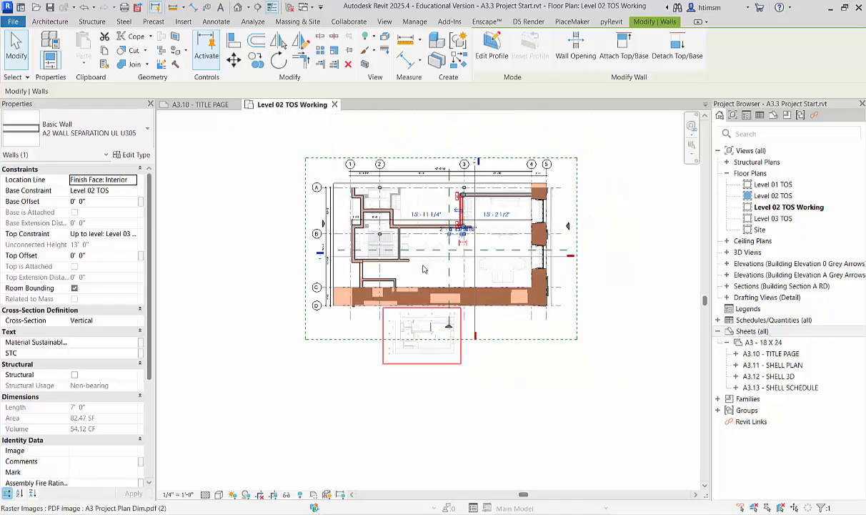
{"action": "scroll", "coordinate": [427, 283], "scroll_direction": "up", "scroll_amount": 3}
{"action": "scroll", "coordinate": [427, 283], "scroll_direction": "up", "scroll_amount": 5}
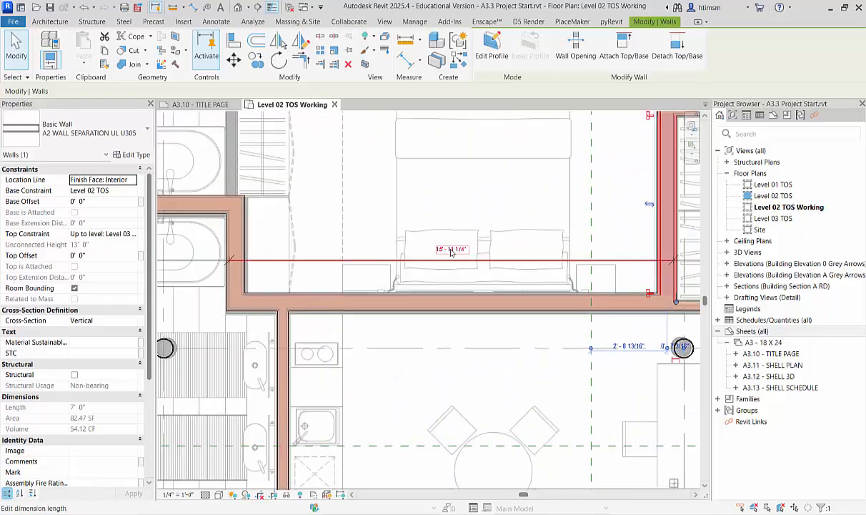
{"action": "left_click", "coordinate": [462, 245]}
{"action": "key", "text": "Escape"}
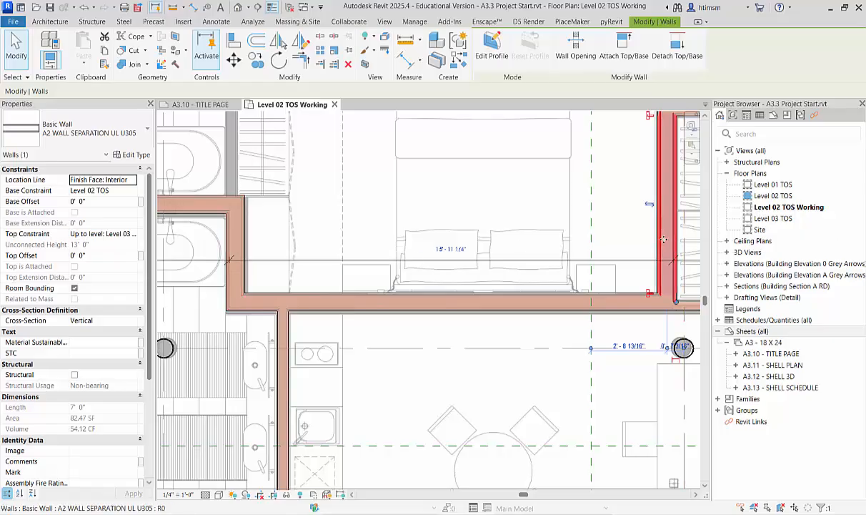
{"action": "scroll", "coordinate": [590, 250], "scroll_direction": "down", "scroll_amount": 2}
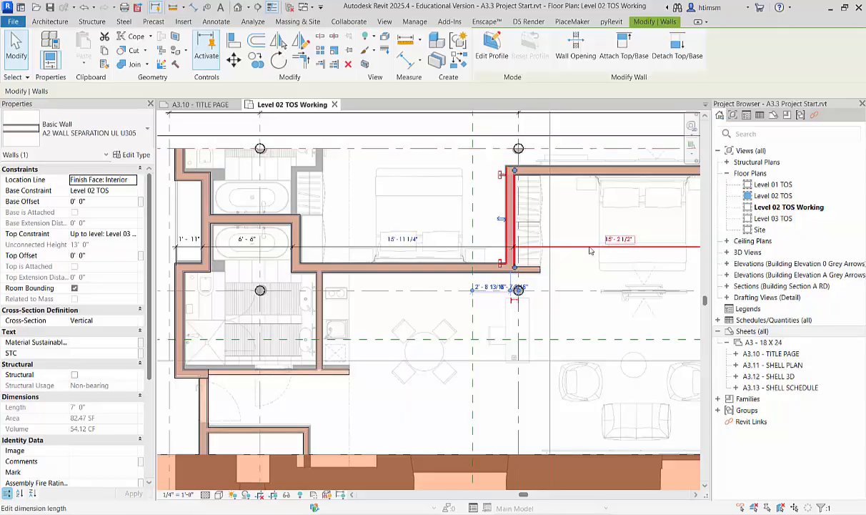
{"action": "scroll", "coordinate": [337, 236], "scroll_direction": "up", "scroll_amount": 3}
{"action": "left_click", "coordinate": [264, 240]}
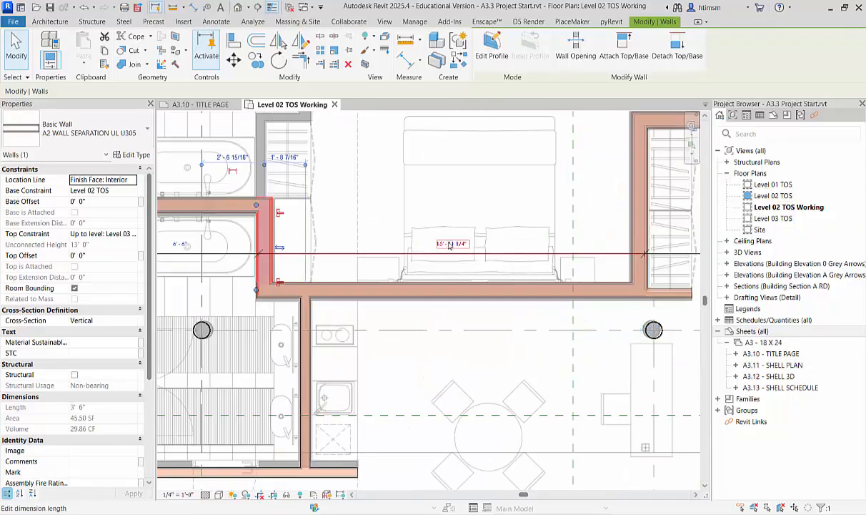
{"action": "left_click", "coordinate": [450, 244]}
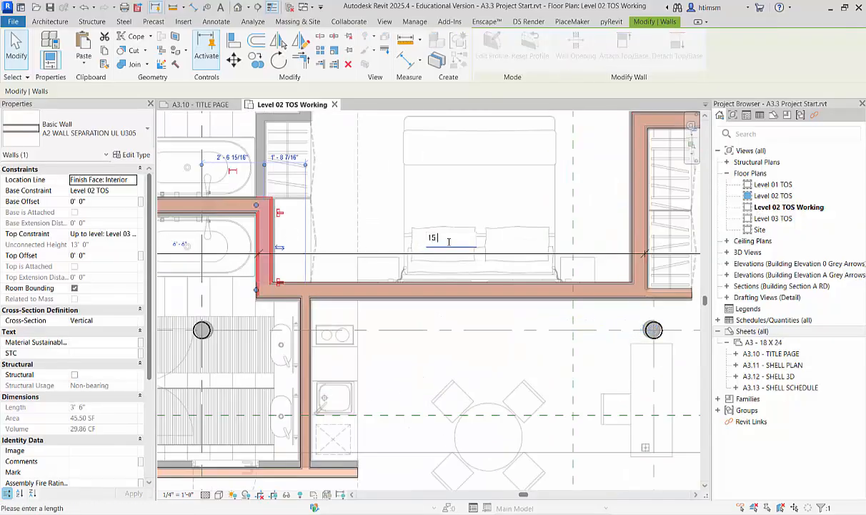
{"action": "type", "text": "15 11"}
{"action": "key", "text": "Return"}
Try setting the bathtub alcove dimension to the PDF plan's 6' 2 1/2" by moving the bedroom-side separation wall.
{"action": "scroll", "coordinate": [368, 409], "scroll_direction": "down", "scroll_amount": 3}
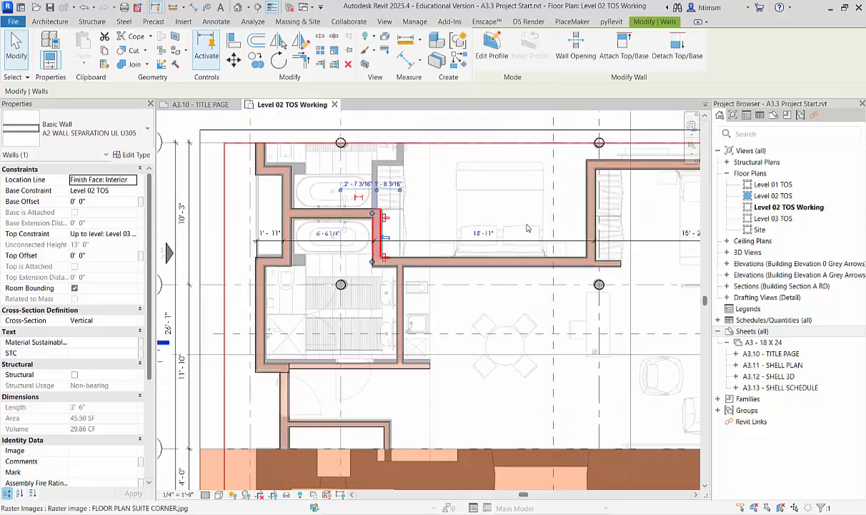
{"action": "scroll", "coordinate": [368, 409], "scroll_direction": "down", "scroll_amount": 3}
{"action": "scroll", "coordinate": [429, 405], "scroll_direction": "up", "scroll_amount": 5}
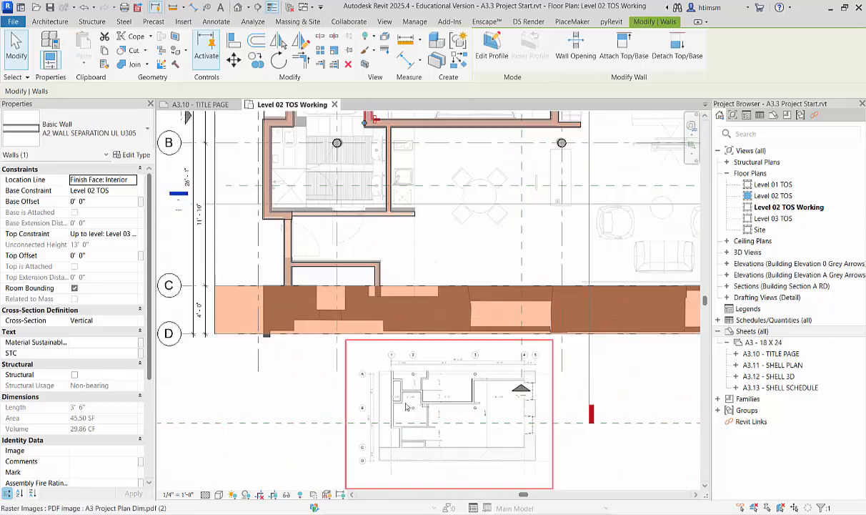
{"action": "scroll", "coordinate": [412, 405], "scroll_direction": "up", "scroll_amount": 3}
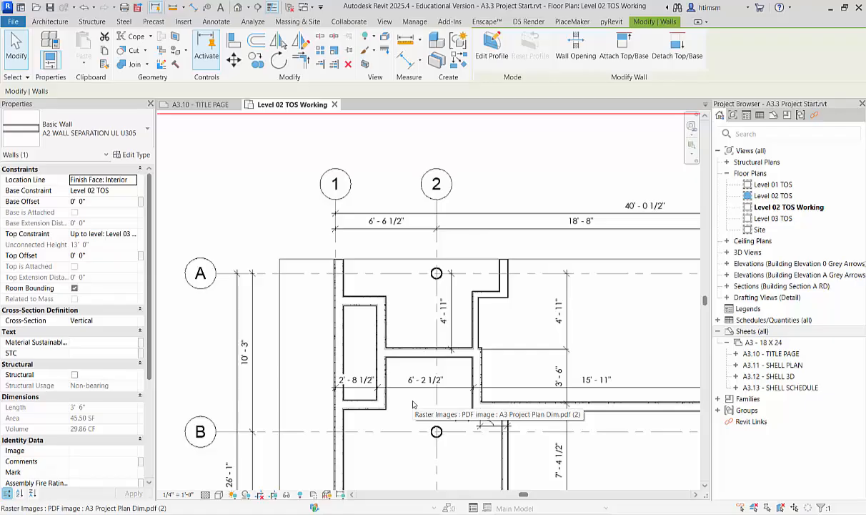
{"action": "scroll", "coordinate": [413, 404], "scroll_direction": "down", "scroll_amount": 2}
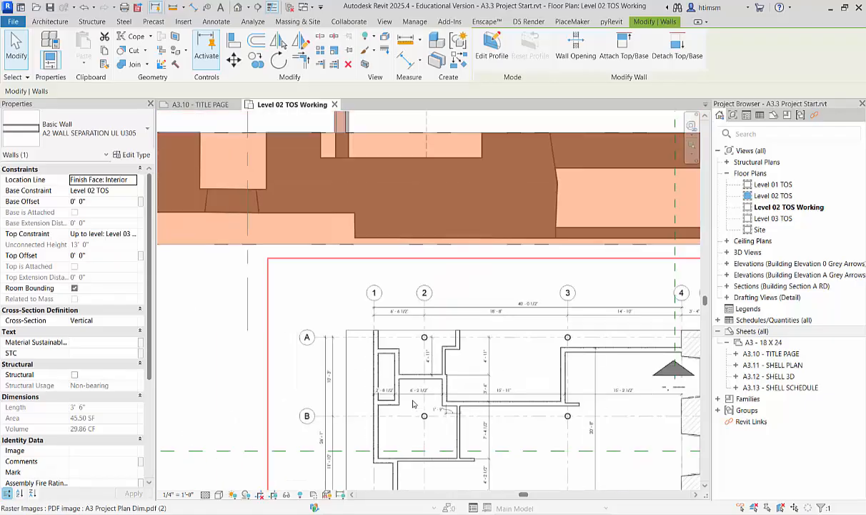
{"action": "scroll", "coordinate": [412, 405], "scroll_direction": "down", "scroll_amount": 2}
{"action": "scroll", "coordinate": [326, 178], "scroll_direction": "up", "scroll_amount": 5}
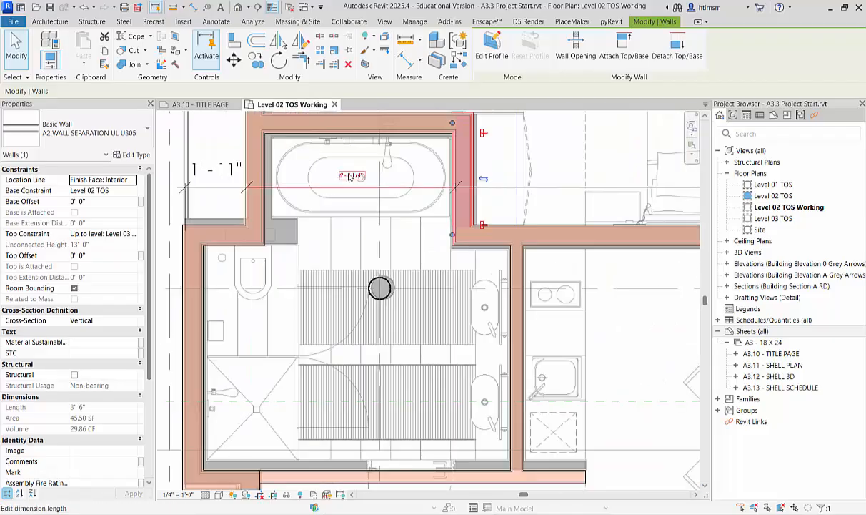
{"action": "left_click", "coordinate": [351, 176]}
{"action": "type", "text": "2"}
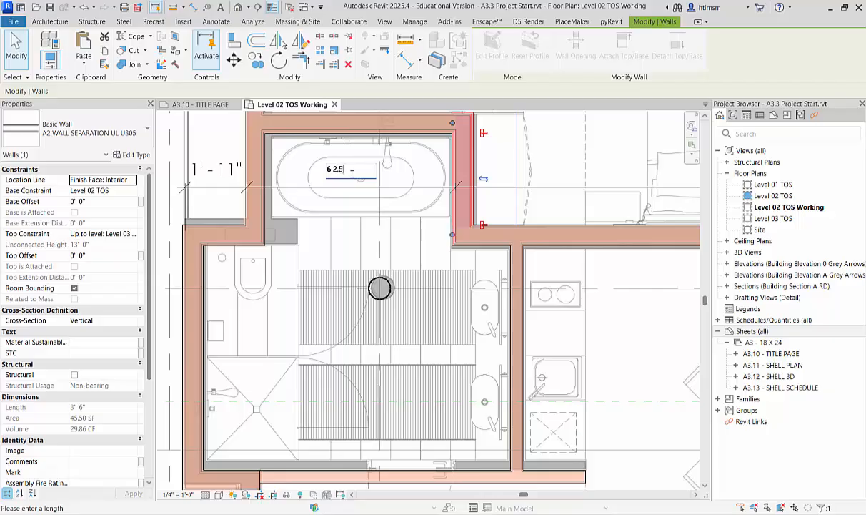
{"action": "type", "text": ".5"}
{"action": "key", "text": "Return"}
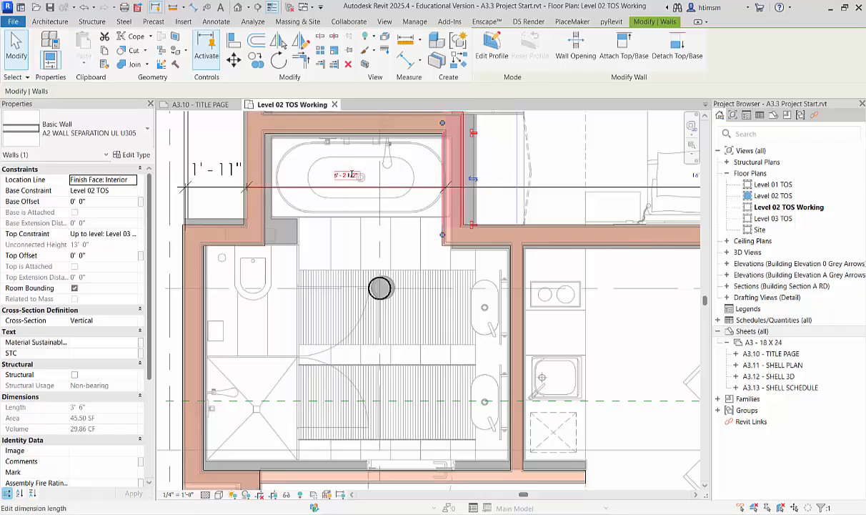
{"action": "key", "text": "ctrl+z"}
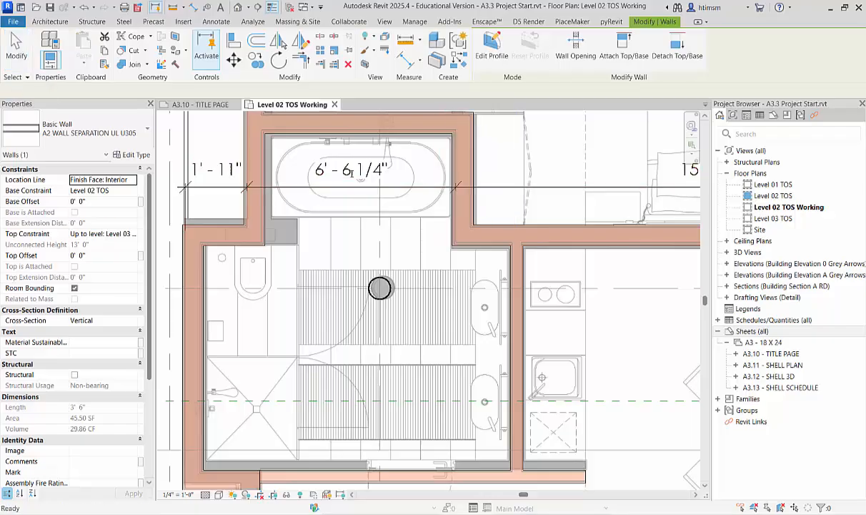
Move the corridor wall beside the bathtub so that the bathtub alcove dimension is 6' 2 1/2", as on the PDF plan.
{"action": "left_click", "coordinate": [245, 166]}
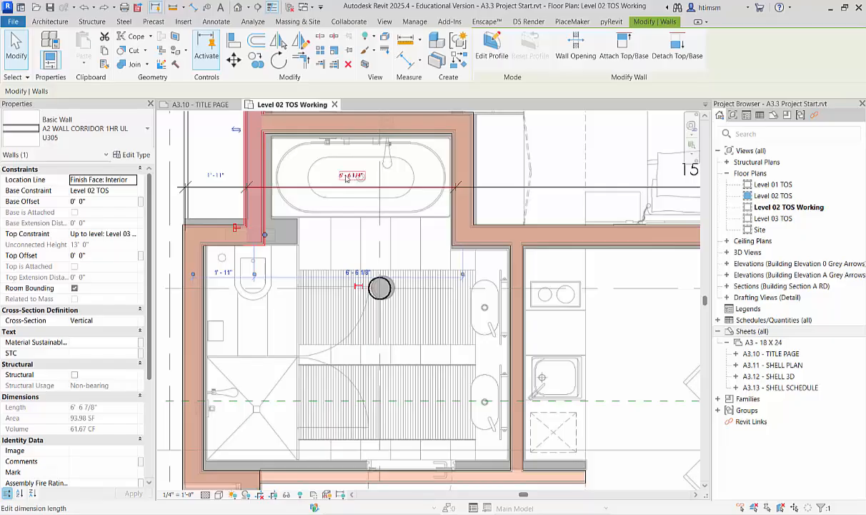
{"action": "left_click", "coordinate": [348, 175]}
{"action": "type", "text": "6 2"}
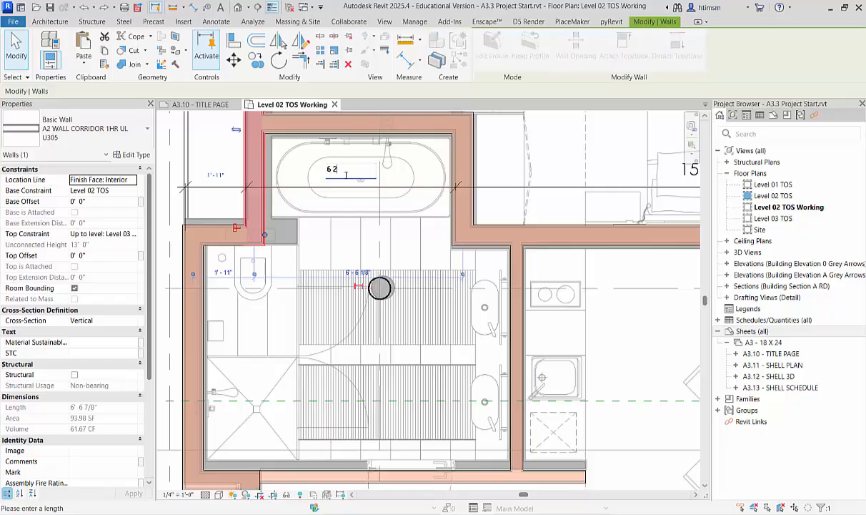
{"action": "type", "text": ".5"}
{"action": "key", "text": "Return"}
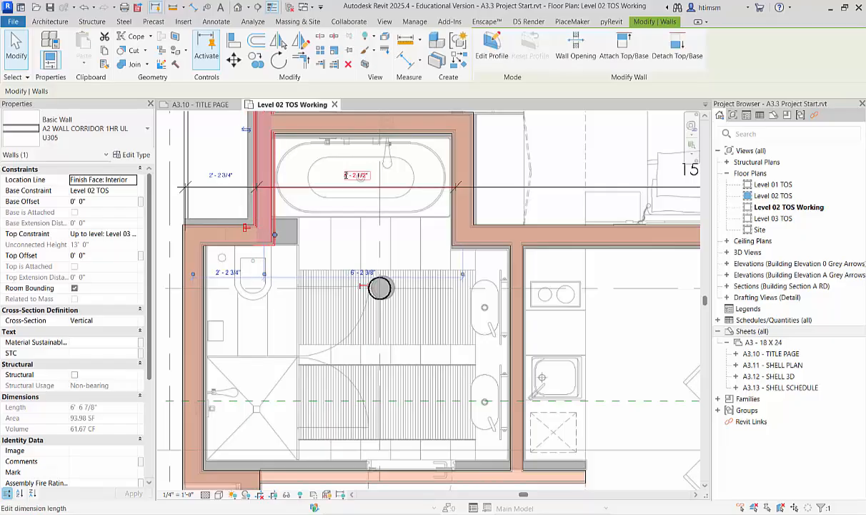
Move the outer corridor wall near grid 1 so that its core face dimension to the bathtub's corridor wall is 2' 8 1/2".
{"action": "left_click", "coordinate": [191, 257]}
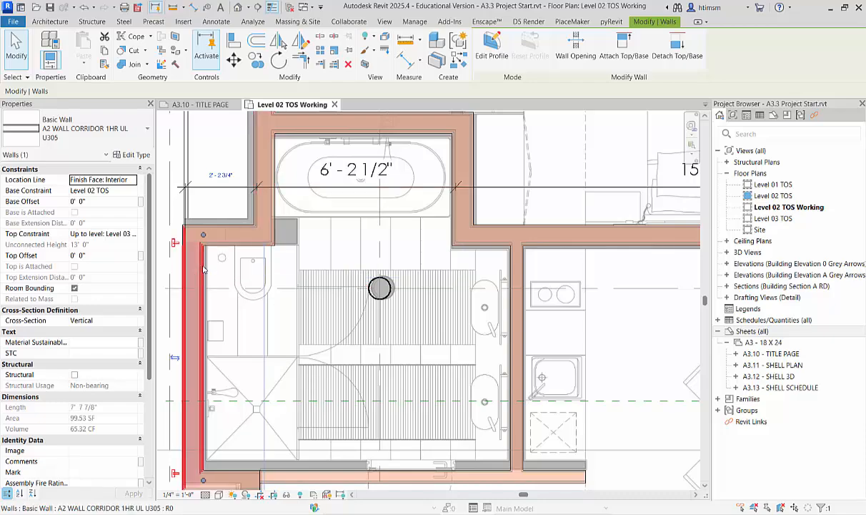
{"action": "left_click", "coordinate": [226, 172]}
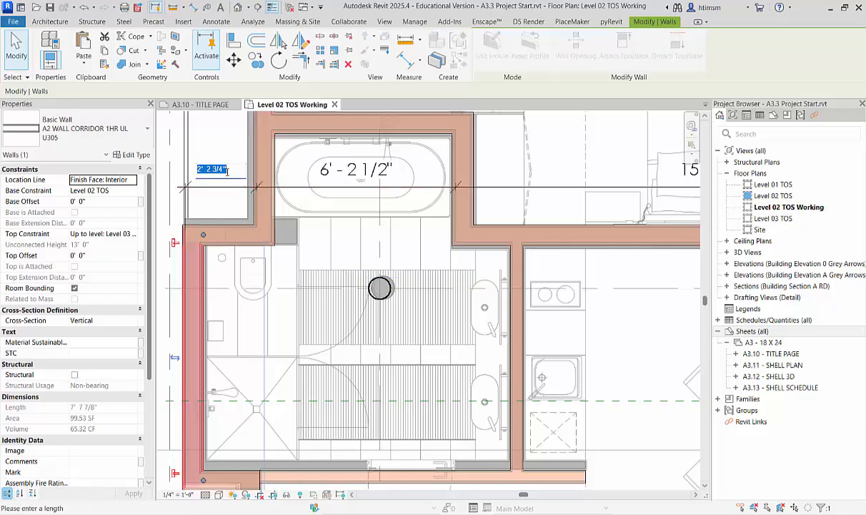
{"action": "type", "text": "2 8.5"}
{"action": "key", "text": "Return"}
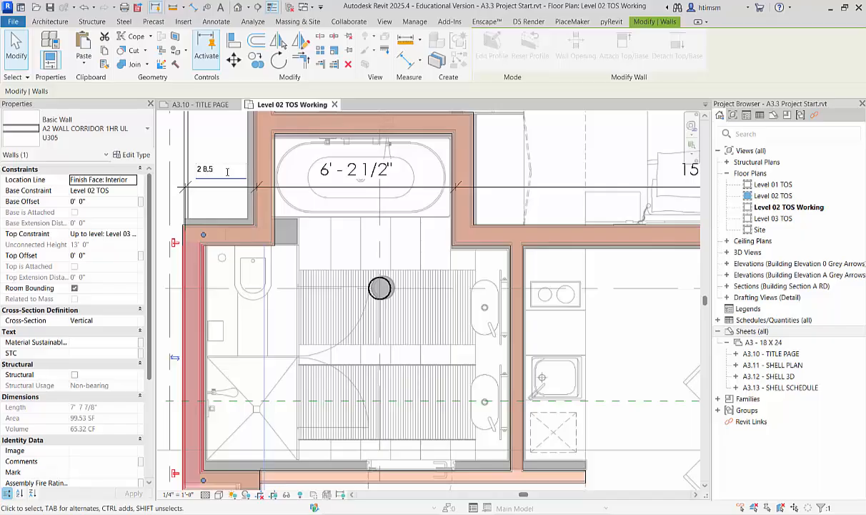
{"action": "scroll", "coordinate": [263, 307], "scroll_direction": "down", "scroll_amount": 2}
{"action": "key", "text": "Escape"}
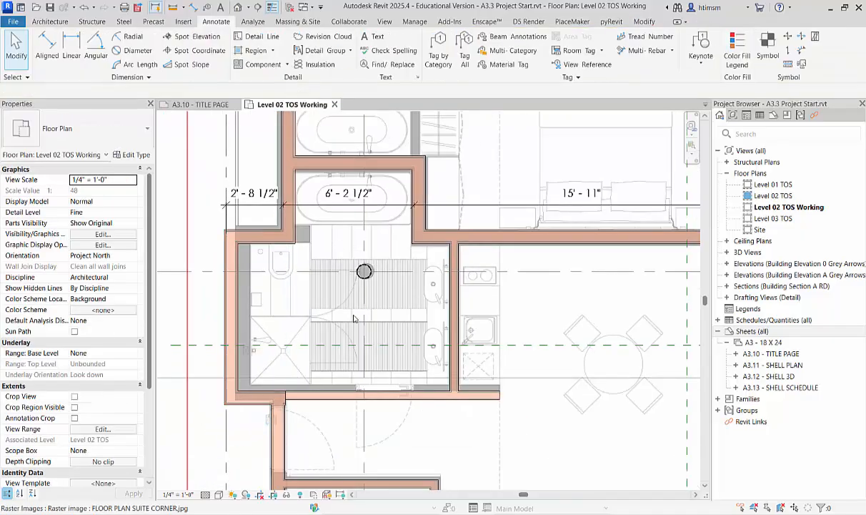
Start a vertical aligned dimension string from the brick wall face at grid C to the core faces of the closet and bathroom entry partitions.
{"action": "scroll", "coordinate": [336, 279], "scroll_direction": "down", "scroll_amount": 2}
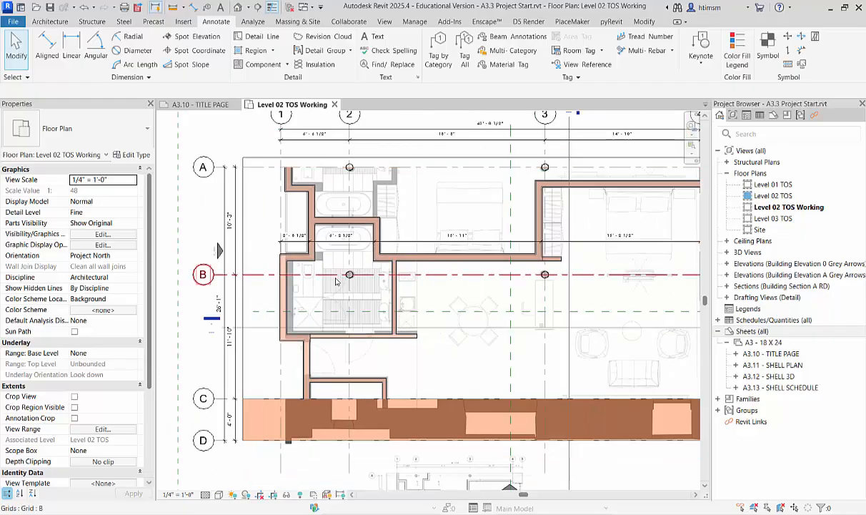
{"action": "scroll", "coordinate": [336, 279], "scroll_direction": "down", "scroll_amount": 3}
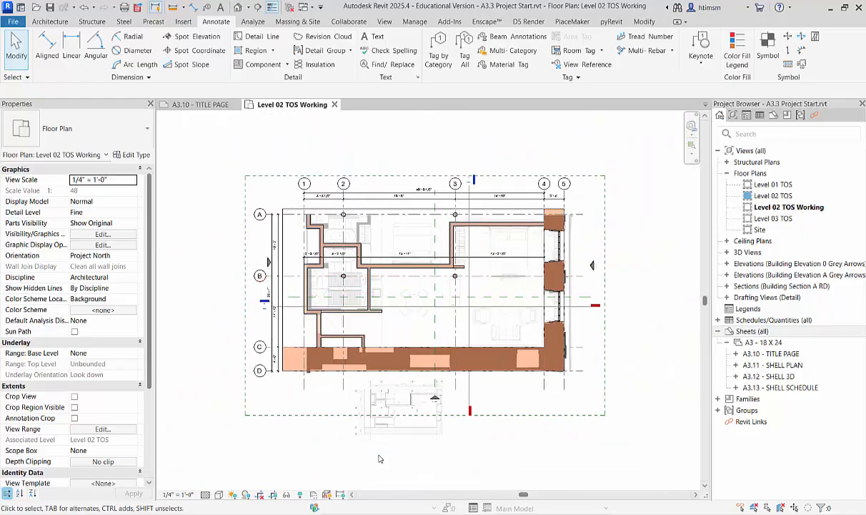
{"action": "scroll", "coordinate": [400, 411], "scroll_direction": "up", "scroll_amount": 8}
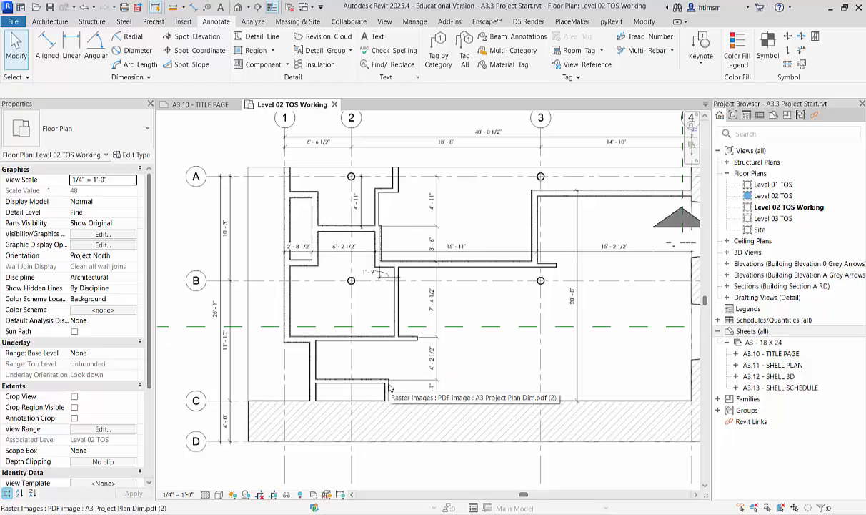
{"action": "scroll", "coordinate": [390, 385], "scroll_direction": "down", "scroll_amount": 6}
{"action": "scroll", "coordinate": [398, 298], "scroll_direction": "up", "scroll_amount": 2}
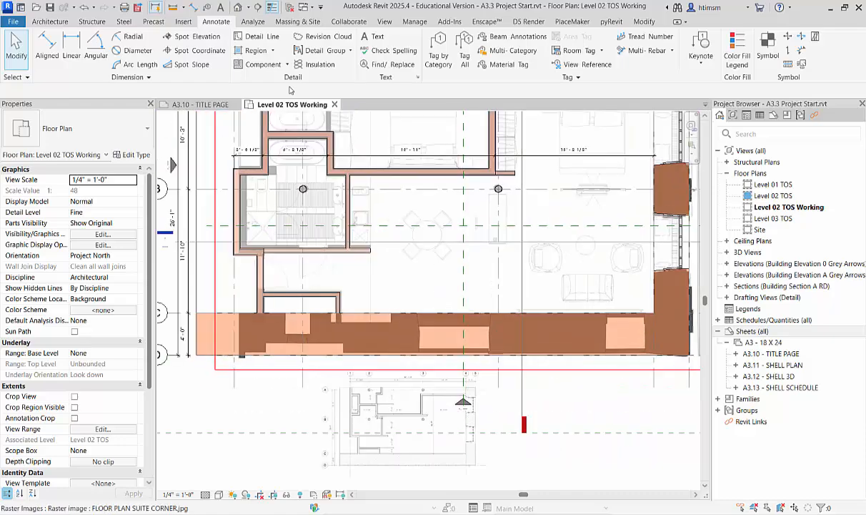
{"action": "left_click", "coordinate": [46, 45]}
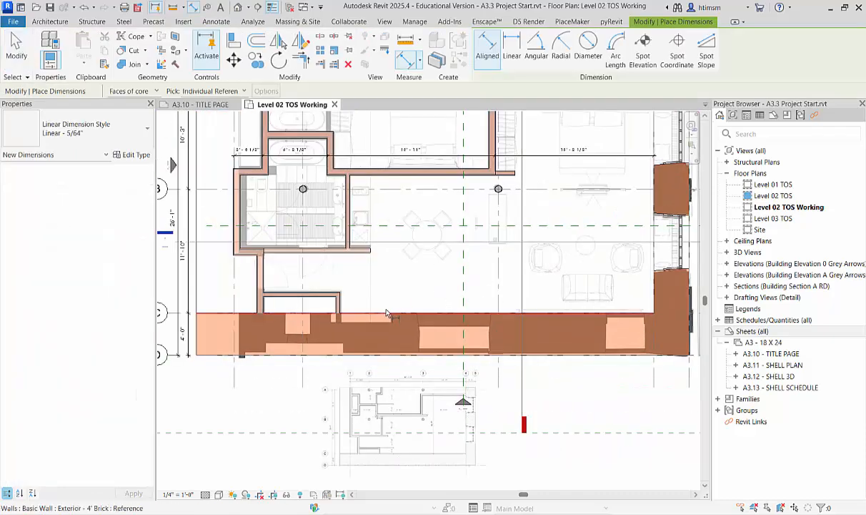
{"action": "scroll", "coordinate": [386, 313], "scroll_direction": "up", "scroll_amount": 5}
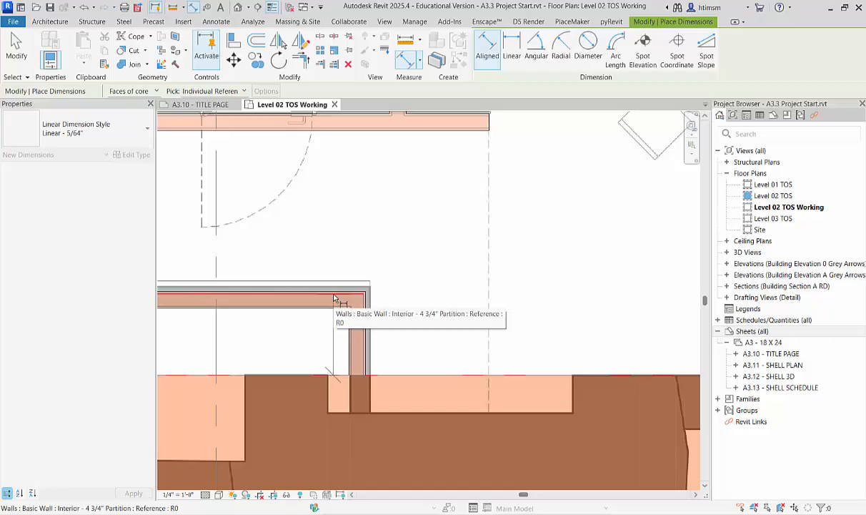
{"action": "scroll", "coordinate": [334, 298], "scroll_direction": "down", "scroll_amount": 5}
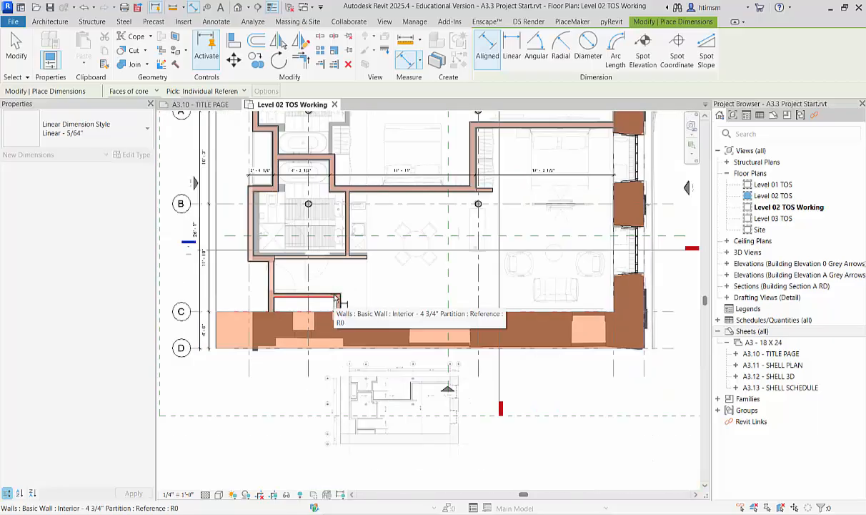
{"action": "scroll", "coordinate": [332, 315], "scroll_direction": "up", "scroll_amount": 5}
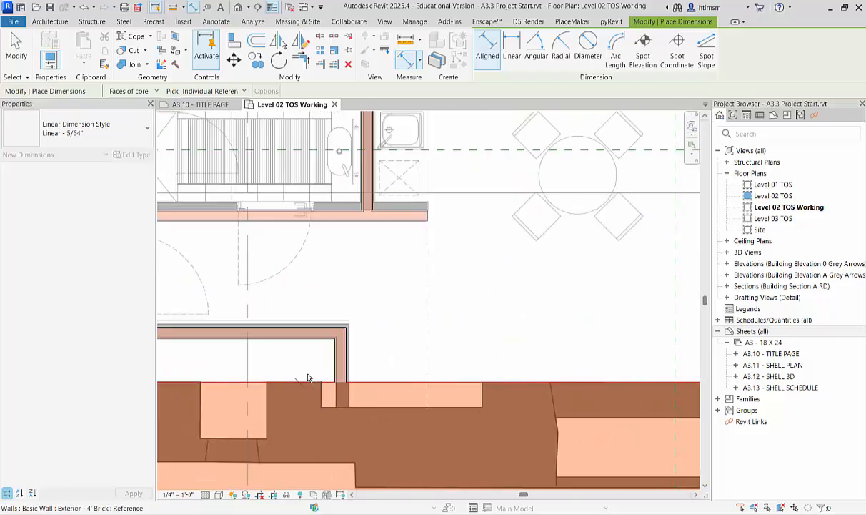
{"action": "left_click", "coordinate": [320, 329]}
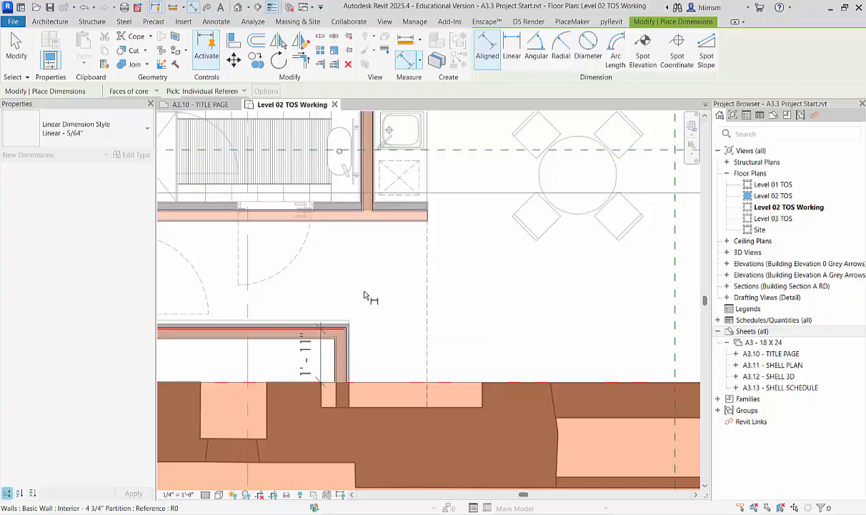
{"action": "left_click", "coordinate": [415, 212]}
Continue the vertical dimension string to the core faces of the separation walls below the bedroom and above the bathtub, and place it.
{"action": "scroll", "coordinate": [429, 143], "scroll_direction": "up", "scroll_amount": 1}
{"action": "middle_click_drag", "start_coordinate": [430, 175], "coordinate": [405, 450]}
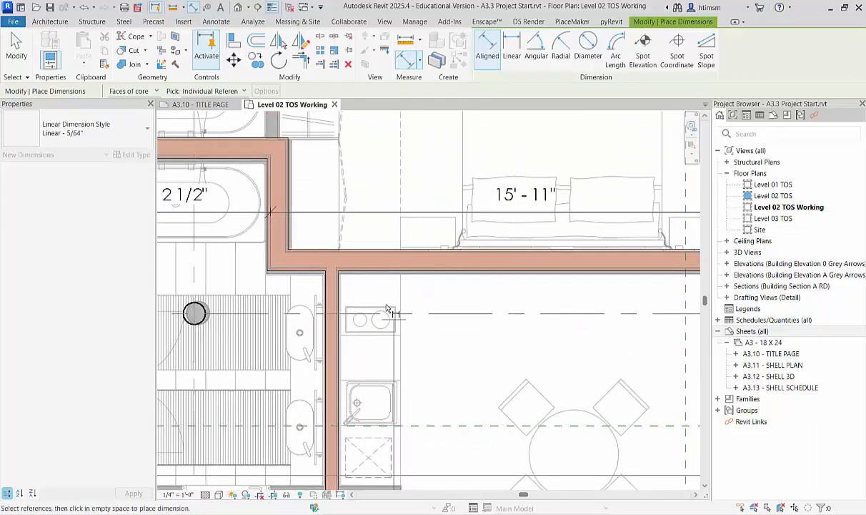
{"action": "left_click", "coordinate": [370, 254]}
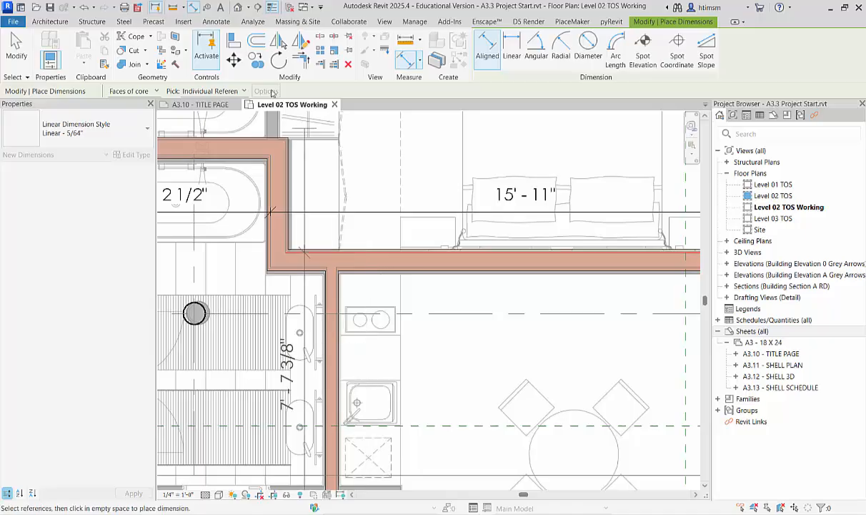
{"action": "left_click", "coordinate": [271, 143]}
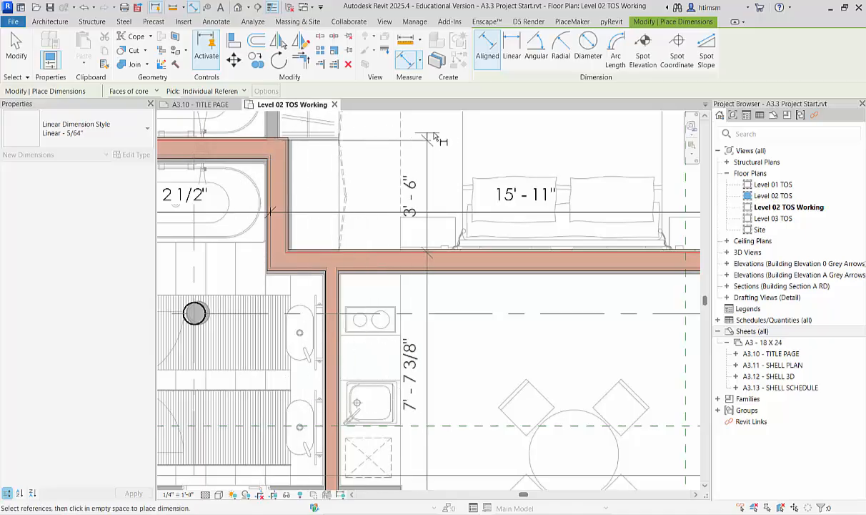
{"action": "scroll", "coordinate": [403, 150], "scroll_direction": "down", "scroll_amount": 5}
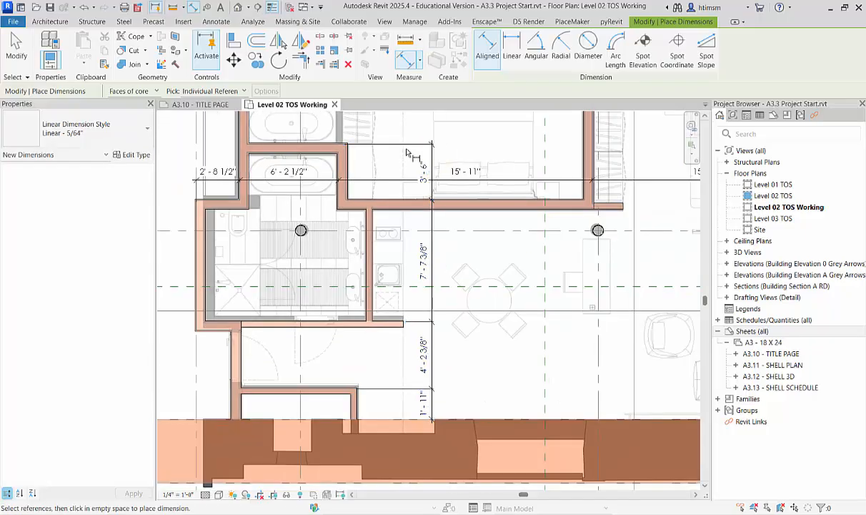
Move the closet partition above the brick wall so that its core face dimension to the brick is 2' 1", as on the PDF plan.
{"action": "scroll", "coordinate": [421, 397], "scroll_direction": "up", "scroll_amount": 6}
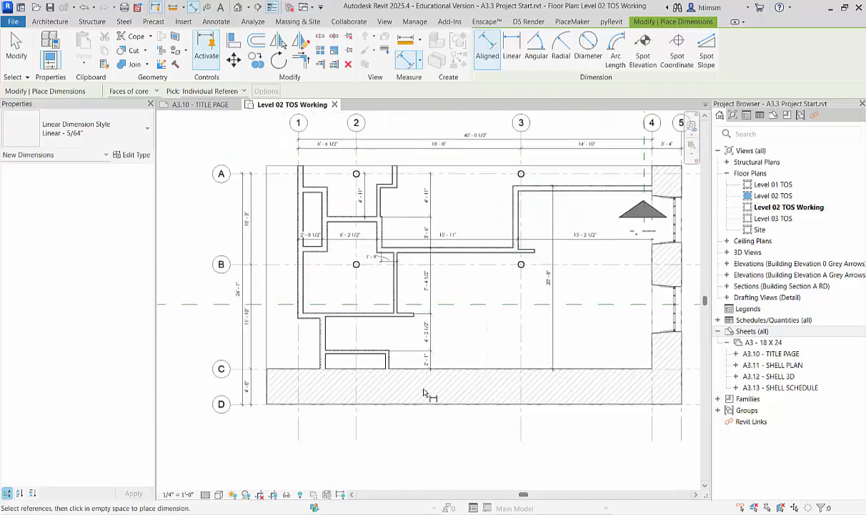
{"action": "scroll", "coordinate": [425, 393], "scroll_direction": "down", "scroll_amount": 3}
{"action": "scroll", "coordinate": [447, 147], "scroll_direction": "up", "scroll_amount": 1}
{"action": "middle_click_drag", "start_coordinate": [447, 148], "coordinate": [436, 230]}
{"action": "key", "text": "Escape"}
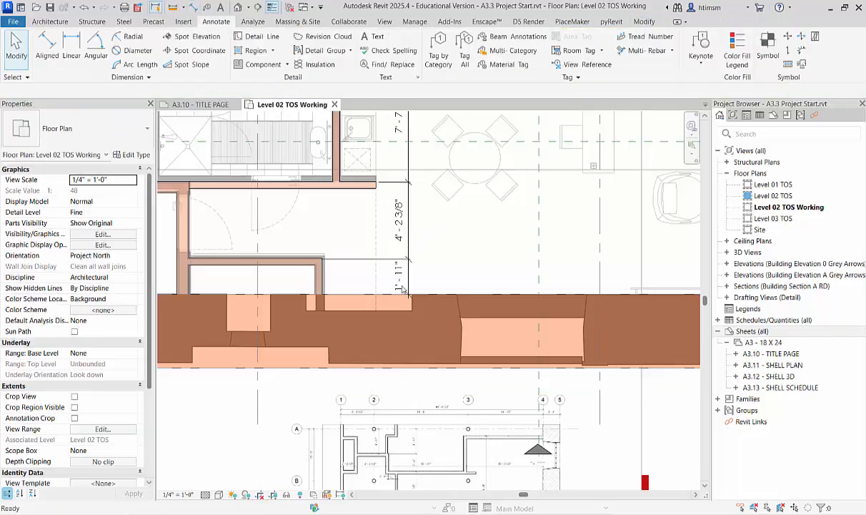
{"action": "left_click", "coordinate": [285, 259]}
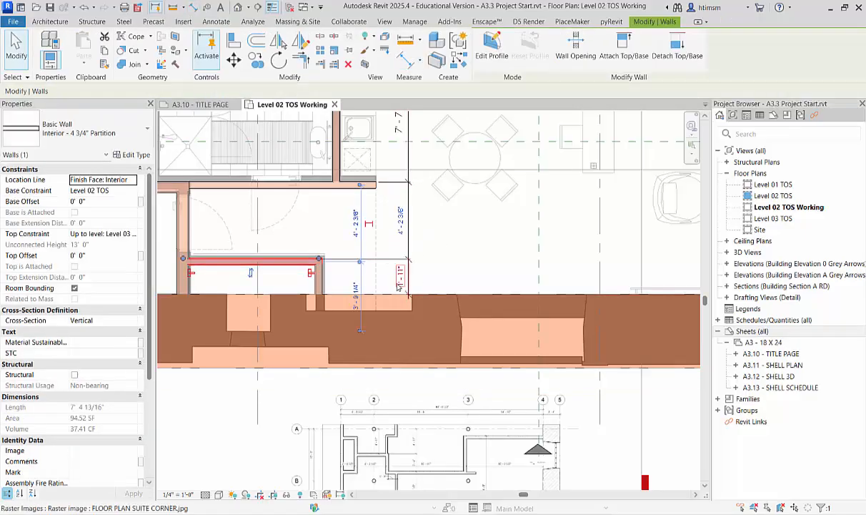
{"action": "left_click", "coordinate": [401, 276]}
{"action": "type", "text": "2 1"}
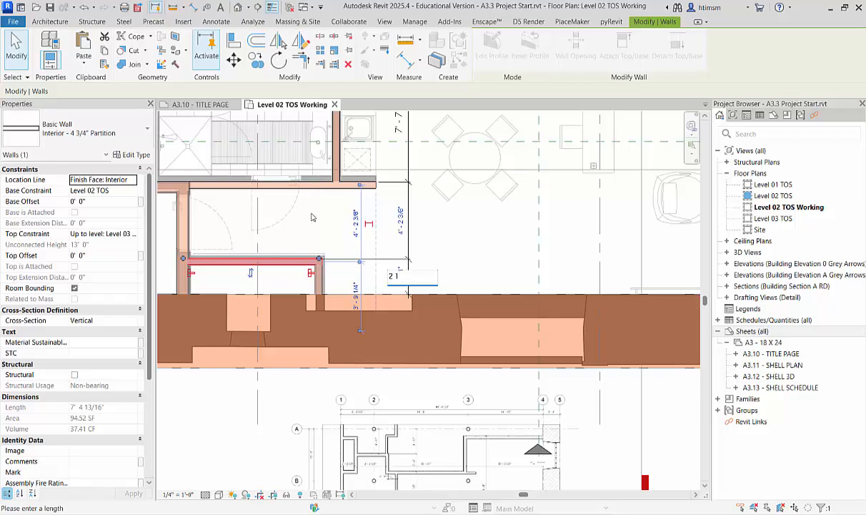
{"action": "key", "text": "Return"}
Move the partition between the bathroom and the entry so that its dimension to the closet partition is 4' 2 1/2".
{"action": "left_click", "coordinate": [317, 187]}
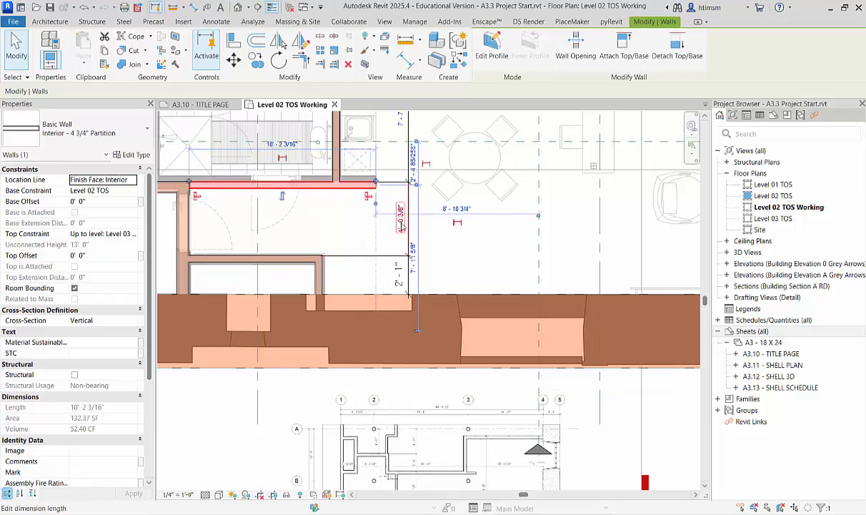
{"action": "left_click", "coordinate": [401, 225]}
{"action": "type", "text": "4 2.5"}
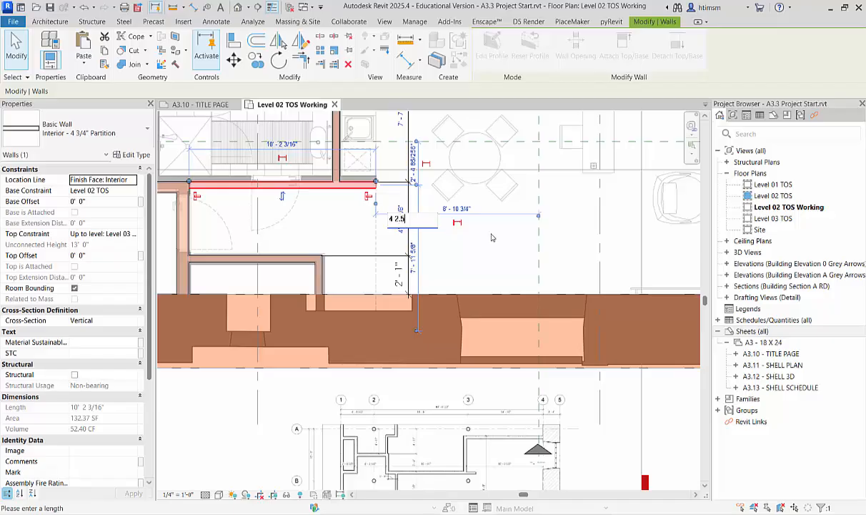
{"action": "key", "text": "Return"}
Move the separation wall between bedroom and kitchen so that its dimension to the entry partition is 7' 4 1/2", as on the PDF plan.
{"action": "scroll", "coordinate": [399, 228], "scroll_direction": "down", "scroll_amount": 4}
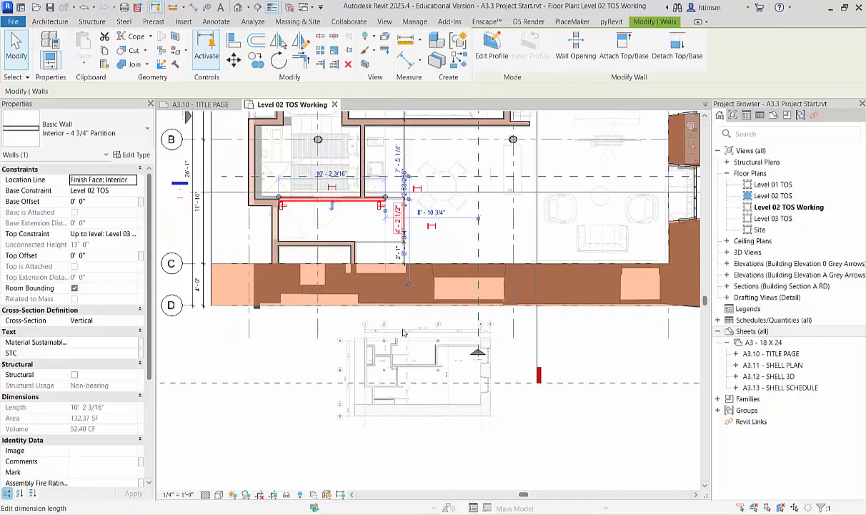
{"action": "scroll", "coordinate": [423, 421], "scroll_direction": "up", "scroll_amount": 7}
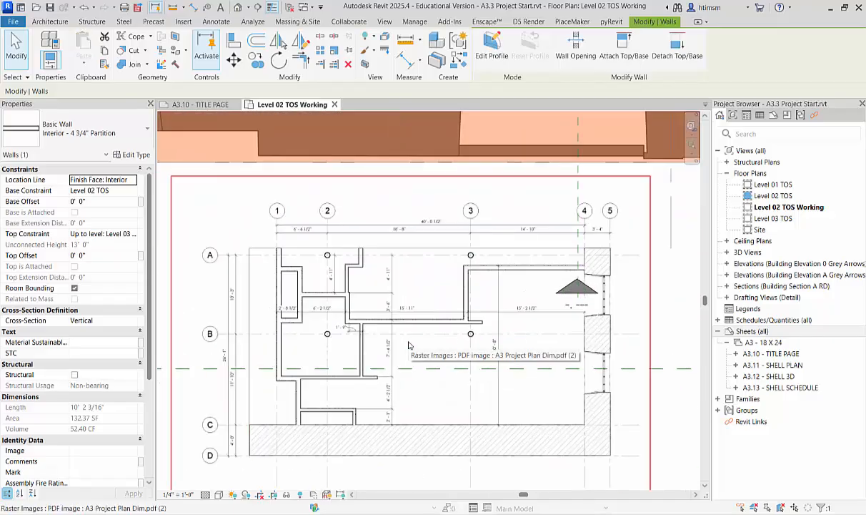
{"action": "scroll", "coordinate": [409, 345], "scroll_direction": "down", "scroll_amount": 3}
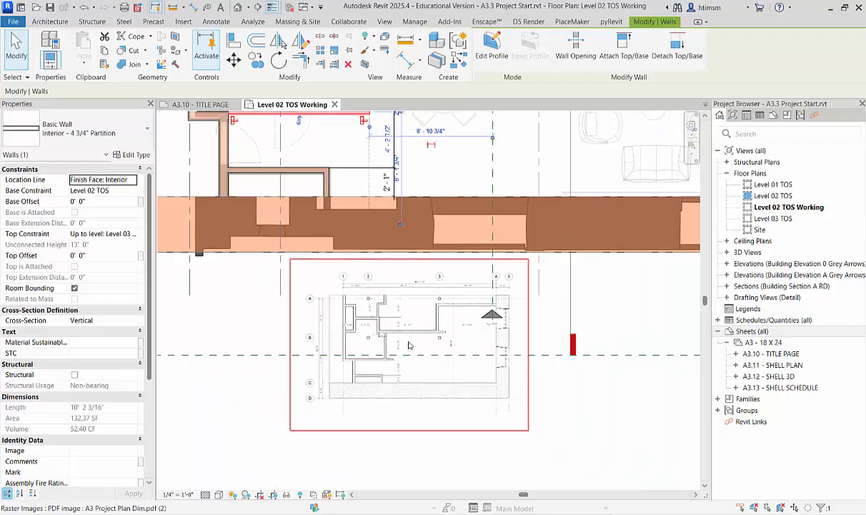
{"action": "scroll", "coordinate": [392, 182], "scroll_direction": "up", "scroll_amount": 3}
{"action": "scroll", "coordinate": [389, 176], "scroll_direction": "up", "scroll_amount": 2}
{"action": "middle_click_drag", "start_coordinate": [390, 176], "coordinate": [385, 300]}
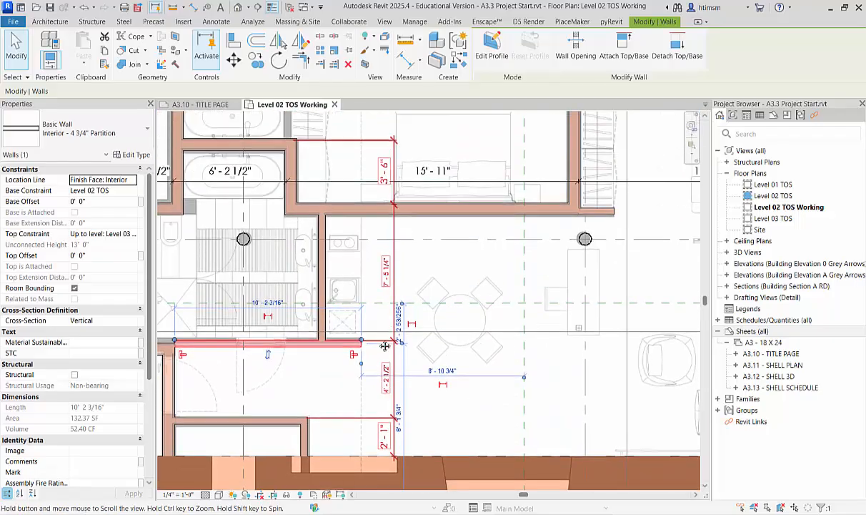
{"action": "left_click", "coordinate": [390, 209]}
{"action": "left_click", "coordinate": [388, 272]}
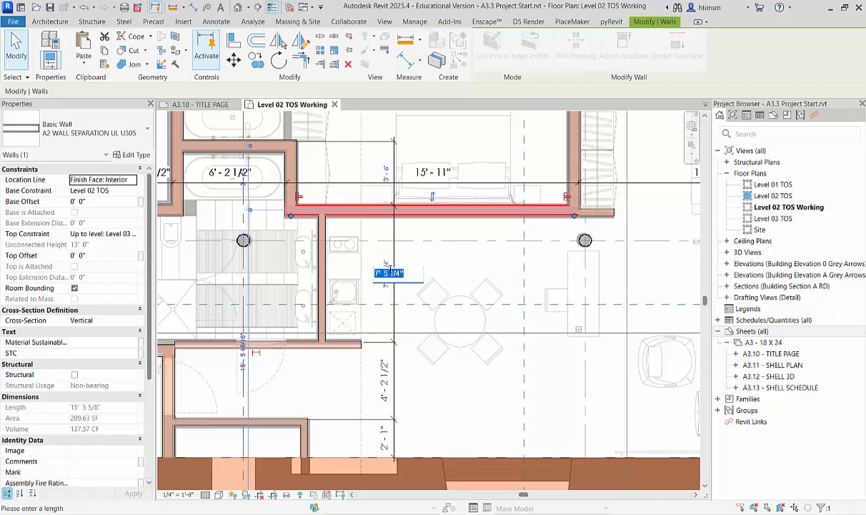
{"action": "type", "text": "7 4.5"}
{"action": "key", "text": "Return"}
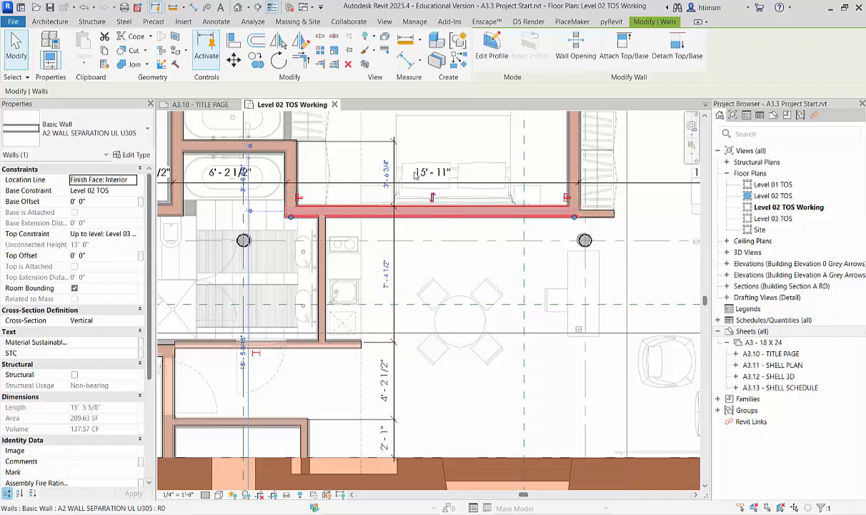
Move the separation wall above the bathtub so that its dimension to the bedroom's separation wall is 3' 6".
{"action": "left_click", "coordinate": [262, 146]}
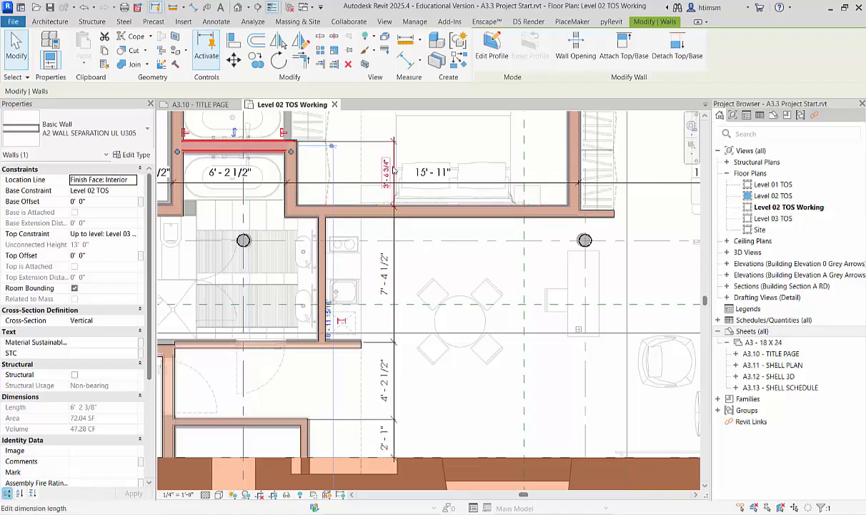
{"action": "left_click", "coordinate": [386, 172]}
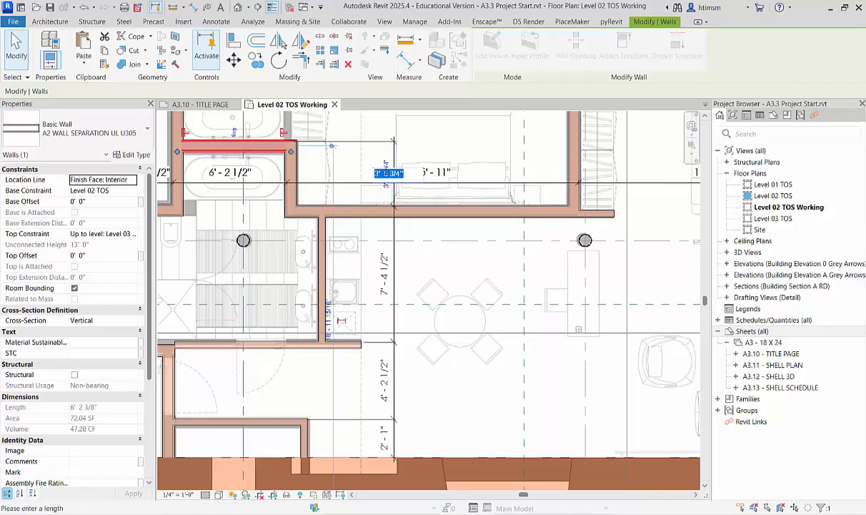
{"action": "type", "text": "3 6"}
{"action": "key", "text": "Return"}
{"action": "left_click", "coordinate": [447, 270]}
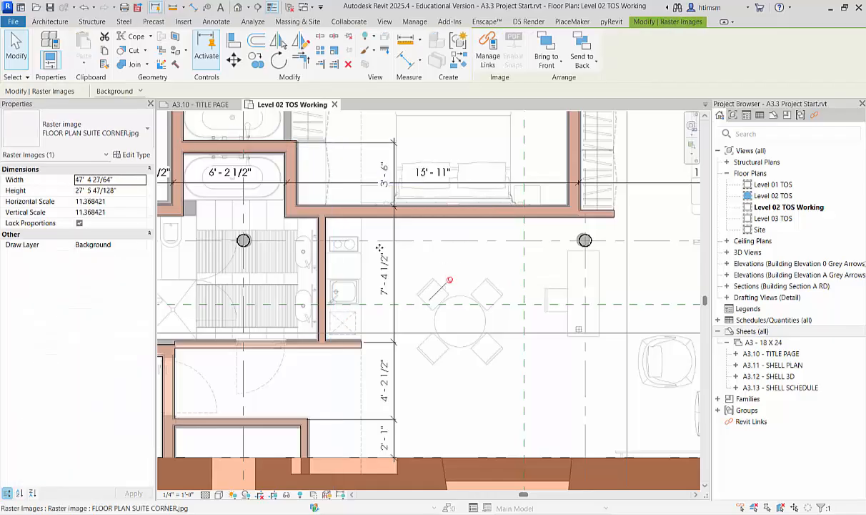
Dimension the closet above the brick wall horizontally, from the corridor wall's core face to the closet's end partition.
{"action": "scroll", "coordinate": [379, 247], "scroll_direction": "down", "scroll_amount": 2}
{"action": "key", "text": "Escape"}
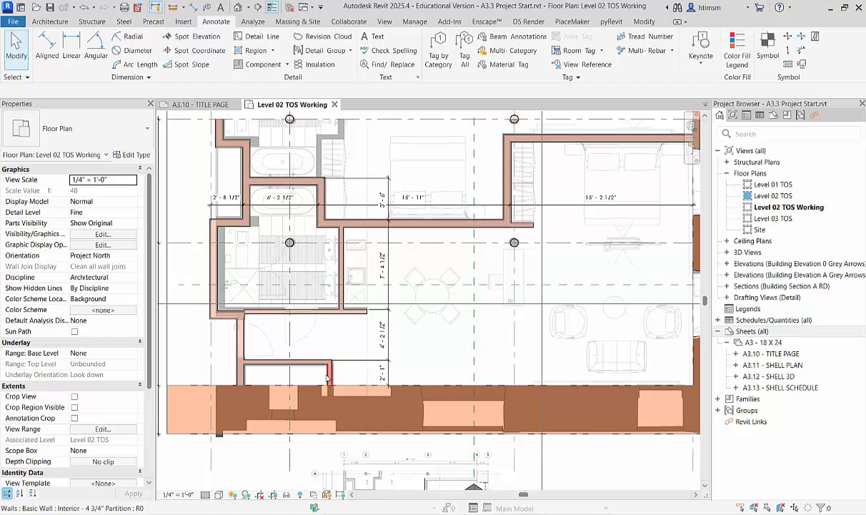
{"action": "scroll", "coordinate": [318, 372], "scroll_direction": "up", "scroll_amount": 2}
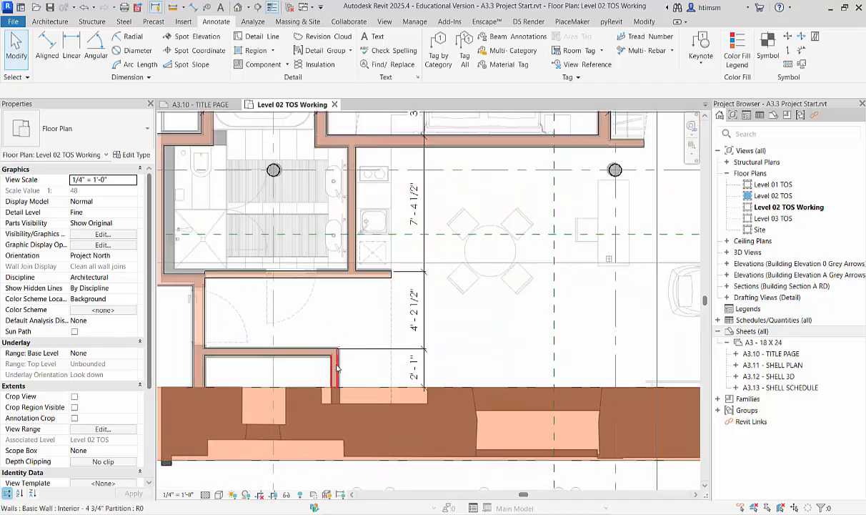
{"action": "left_click", "coordinate": [48, 44]}
{"action": "scroll", "coordinate": [208, 370], "scroll_direction": "up", "scroll_amount": 3}
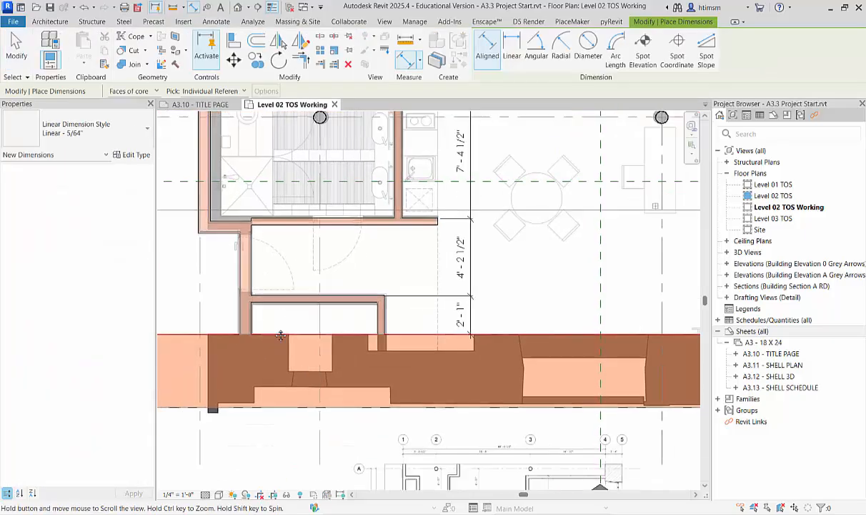
{"action": "left_click", "coordinate": [260, 312]}
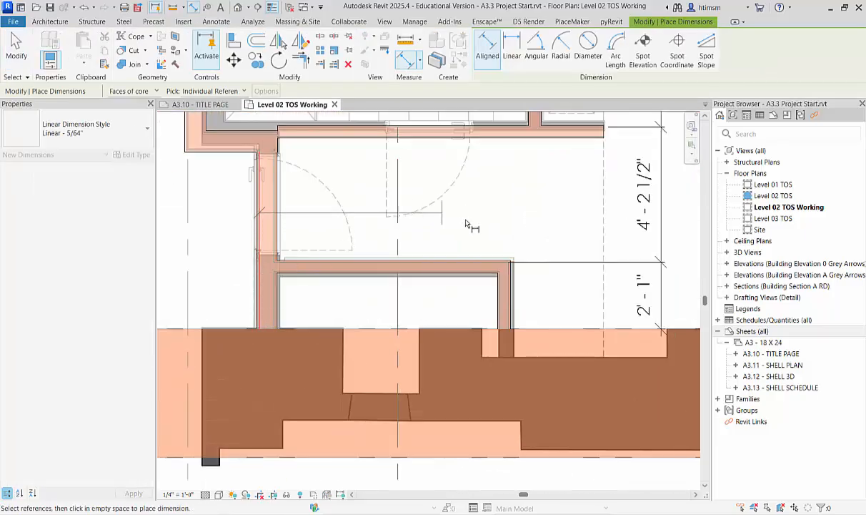
{"action": "left_click", "coordinate": [502, 293]}
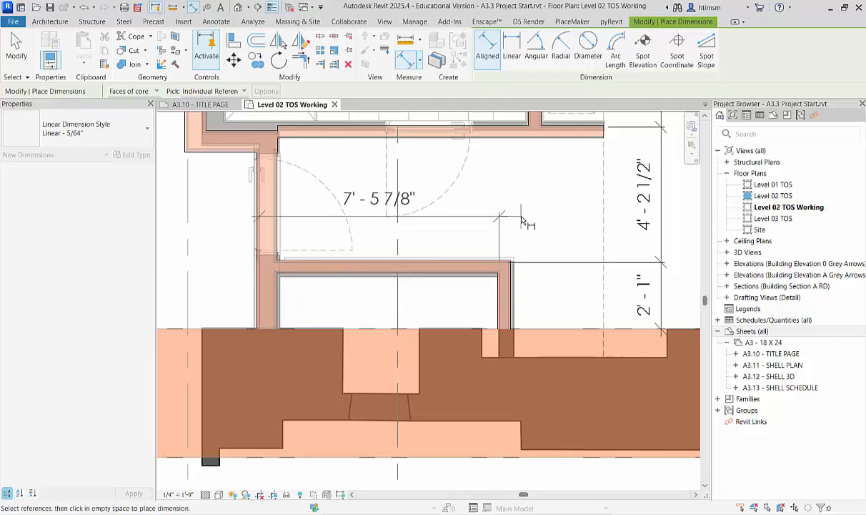
{"action": "left_click", "coordinate": [549, 313]}
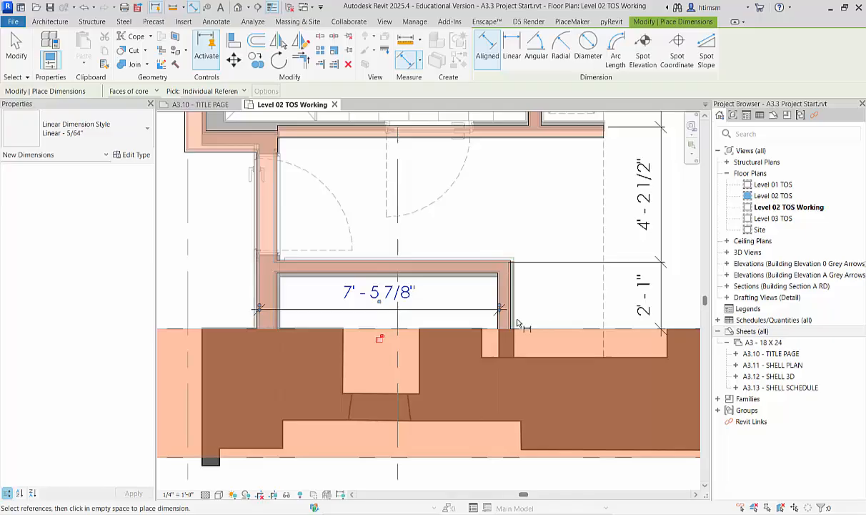
{"action": "key", "text": "Escape"}
Move the closet's end partition so that its core face dimension to the corridor wall is 7' 7".
{"action": "left_click", "coordinate": [504, 293]}
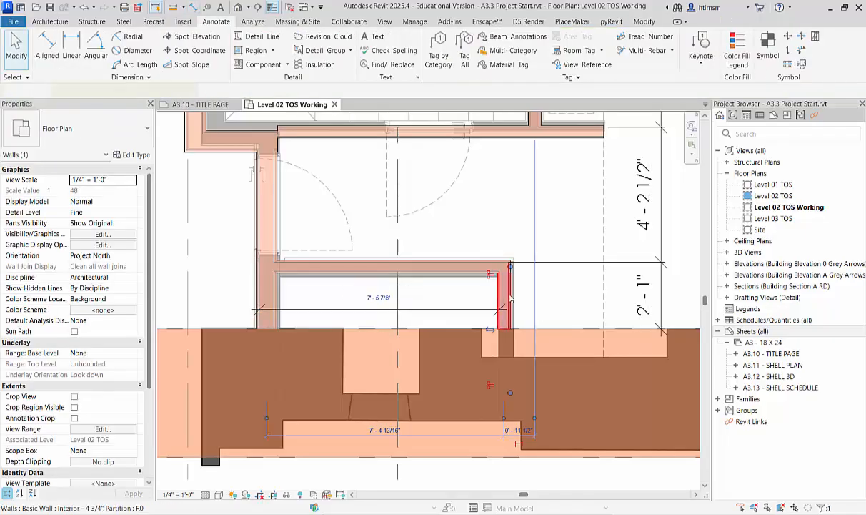
{"action": "left_click", "coordinate": [380, 298]}
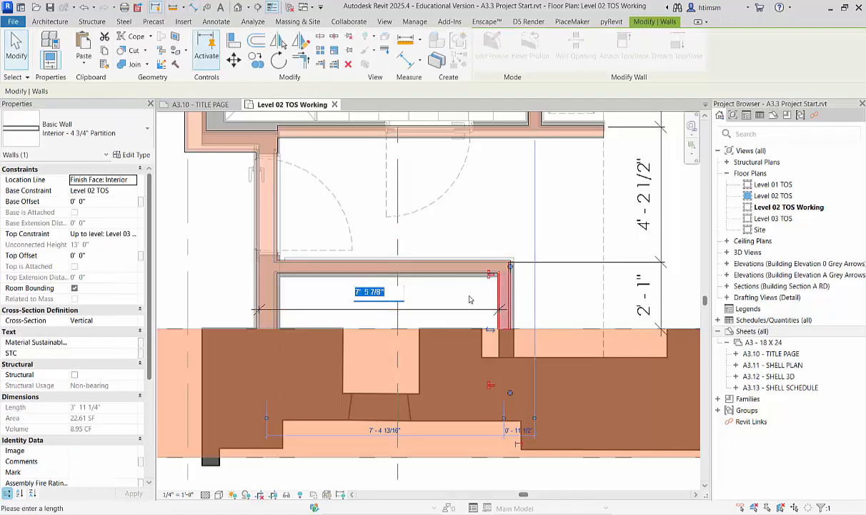
{"action": "type", "text": "7'7"}
{"action": "key", "text": "Return"}
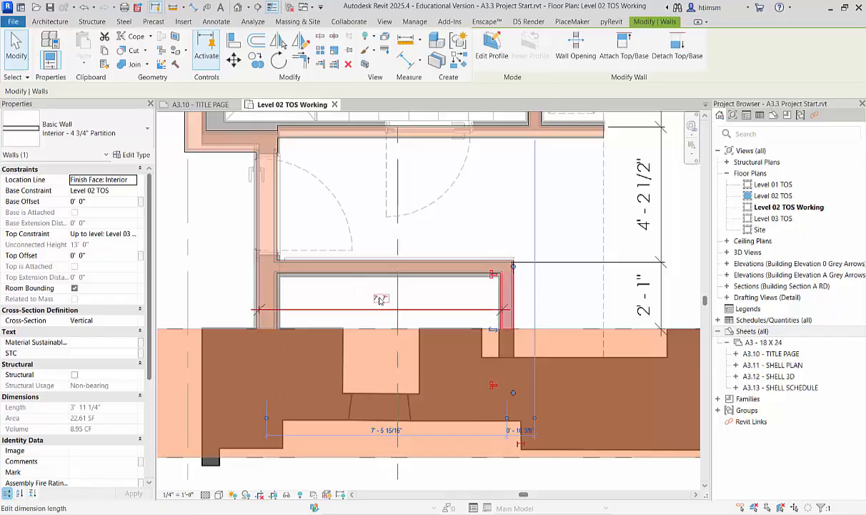
{"action": "scroll", "coordinate": [369, 306], "scroll_direction": "down", "scroll_amount": 2}
{"action": "key", "text": "Escape"}
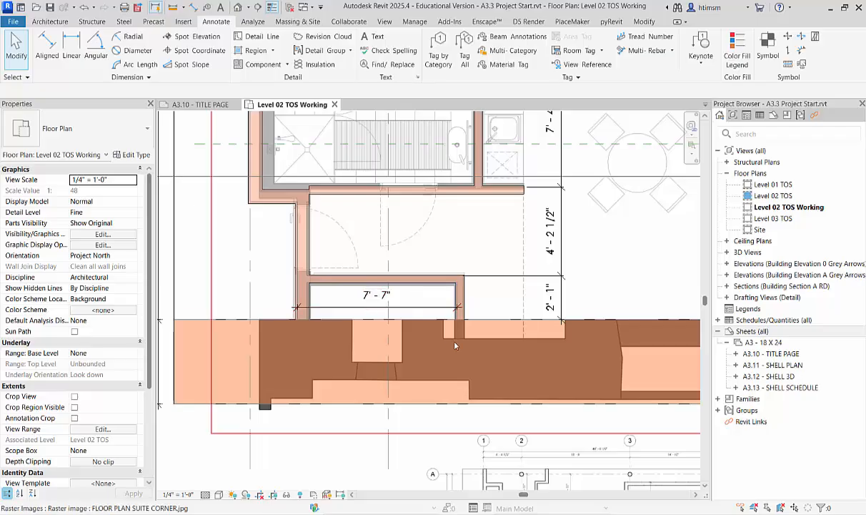
Align the short horizontal corridor wall at the bathroom's lower corner with the bathroom-side face of the partition between bathroom and entry.
{"action": "scroll", "coordinate": [352, 321], "scroll_direction": "down", "scroll_amount": 1}
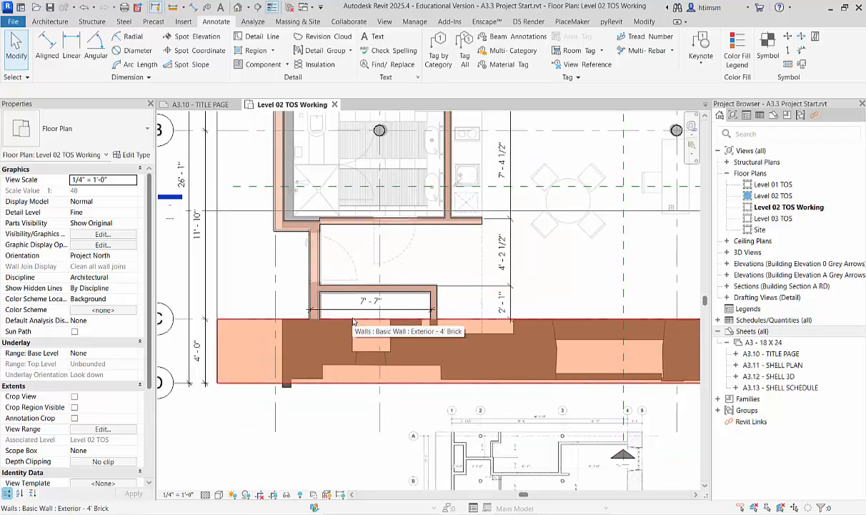
{"action": "scroll", "coordinate": [336, 214], "scroll_direction": "up", "scroll_amount": 3}
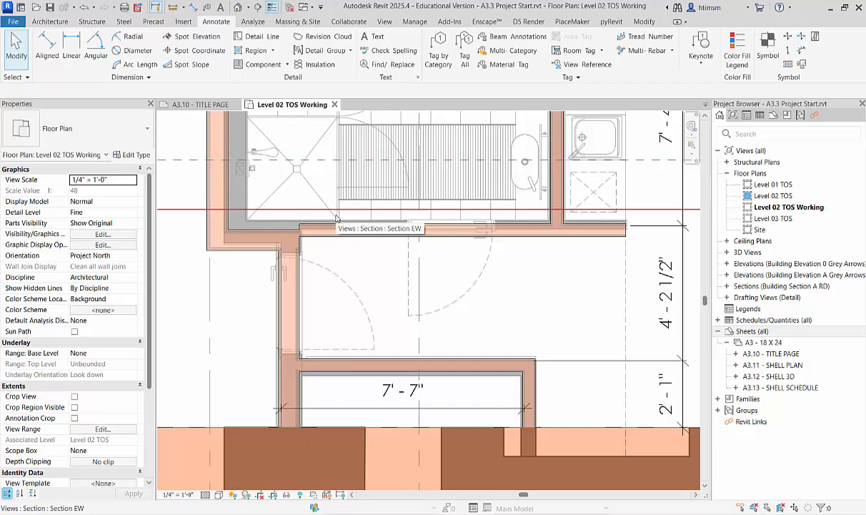
{"action": "scroll", "coordinate": [337, 218], "scroll_direction": "down", "scroll_amount": 3}
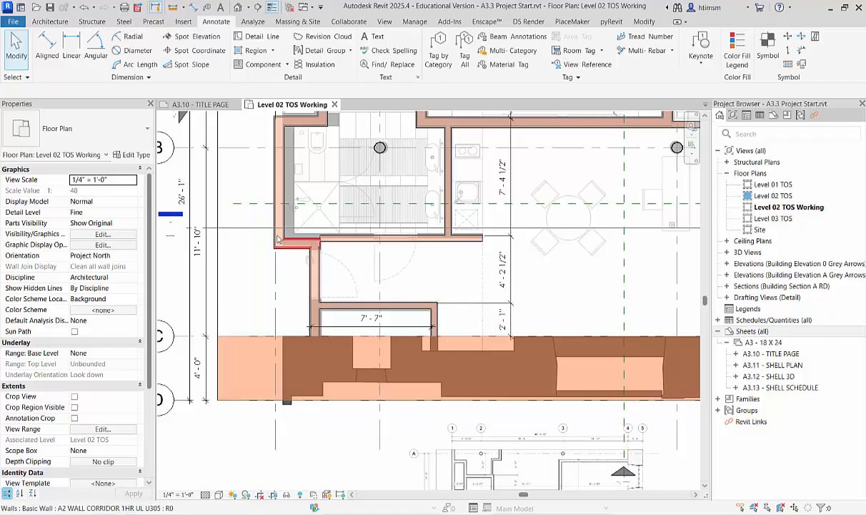
{"action": "scroll", "coordinate": [297, 250], "scroll_direction": "up", "scroll_amount": 3}
{"action": "scroll", "coordinate": [298, 251], "scroll_direction": "down", "scroll_amount": 4}
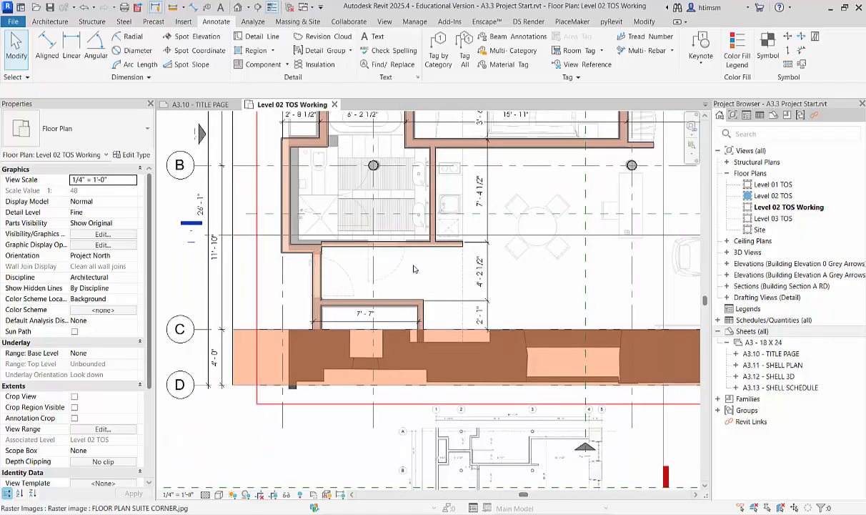
{"action": "scroll", "coordinate": [340, 263], "scroll_direction": "up", "scroll_amount": 3}
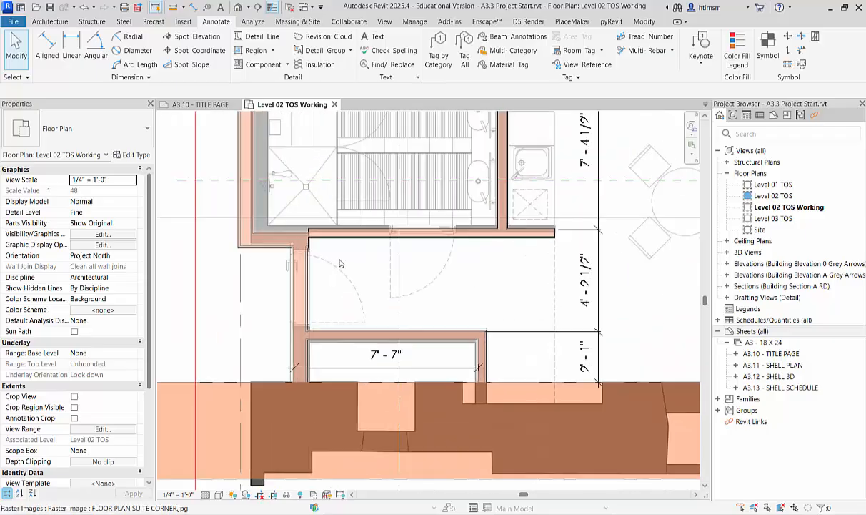
{"action": "scroll", "coordinate": [322, 247], "scroll_direction": "up", "scroll_amount": 3}
{"action": "scroll", "coordinate": [325, 232], "scroll_direction": "down", "scroll_amount": 3}
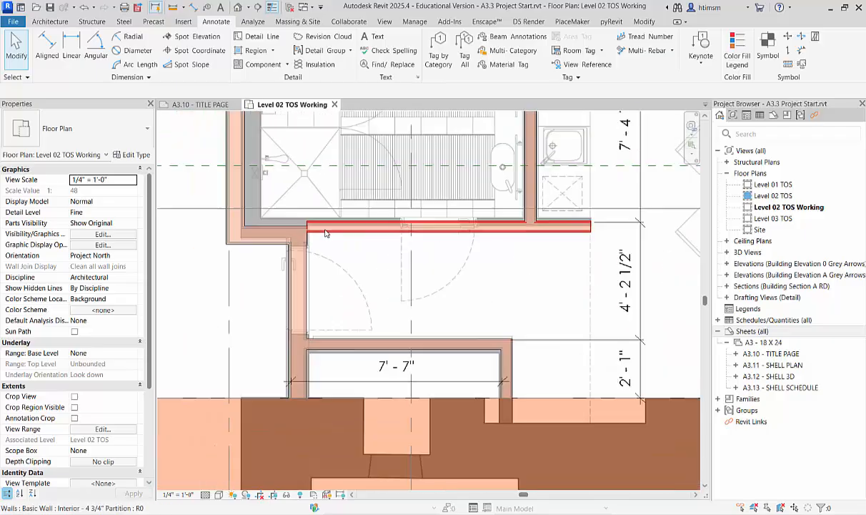
{"action": "left_click", "coordinate": [288, 233]}
{"action": "scroll", "coordinate": [290, 229], "scroll_direction": "up", "scroll_amount": 5}
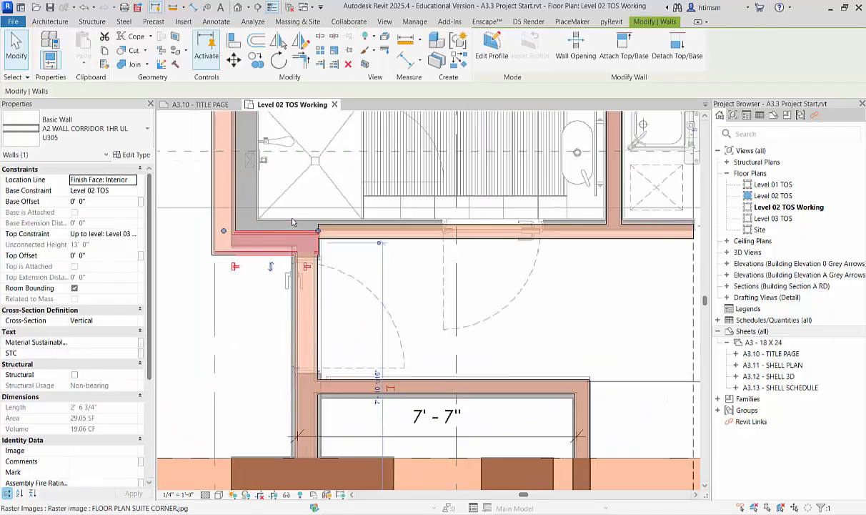
{"action": "left_click", "coordinate": [368, 286]}
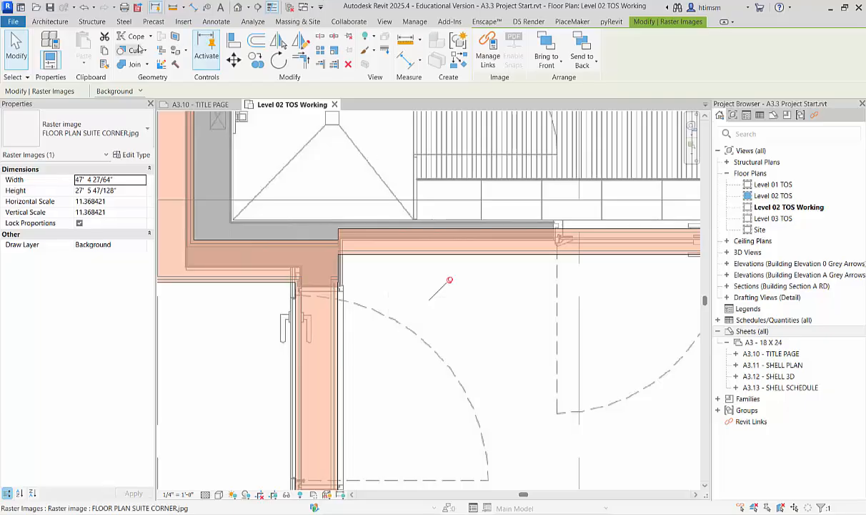
{"action": "left_click", "coordinate": [233, 40]}
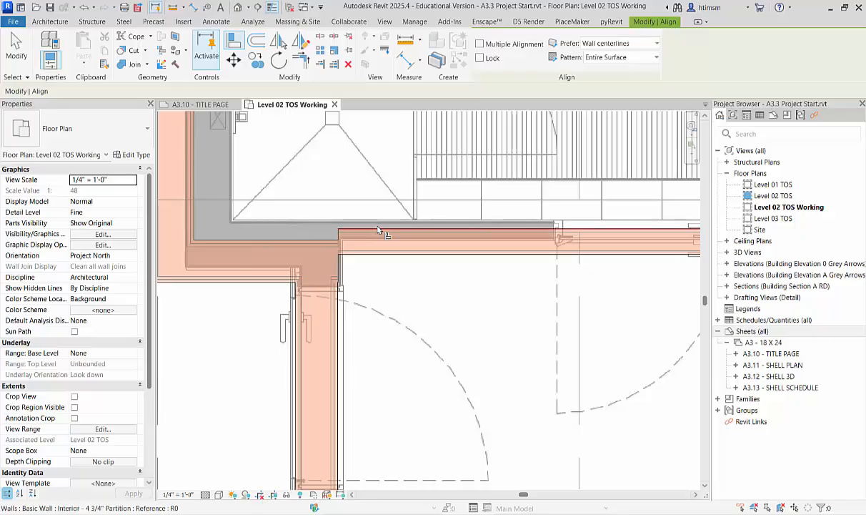
{"action": "left_click", "coordinate": [299, 227]}
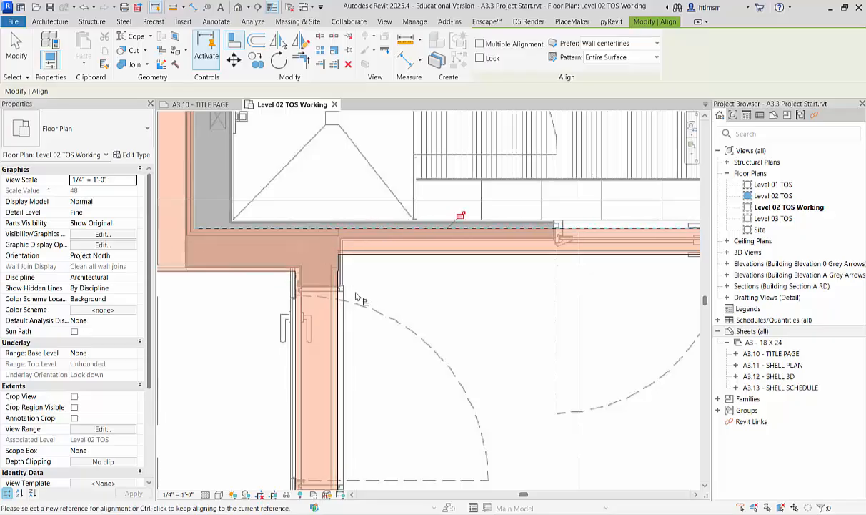
{"action": "scroll", "coordinate": [278, 280], "scroll_direction": "down", "scroll_amount": 3}
{"action": "key", "text": "Escape"}
{"action": "scroll", "coordinate": [269, 286], "scroll_direction": "down", "scroll_amount": 4}
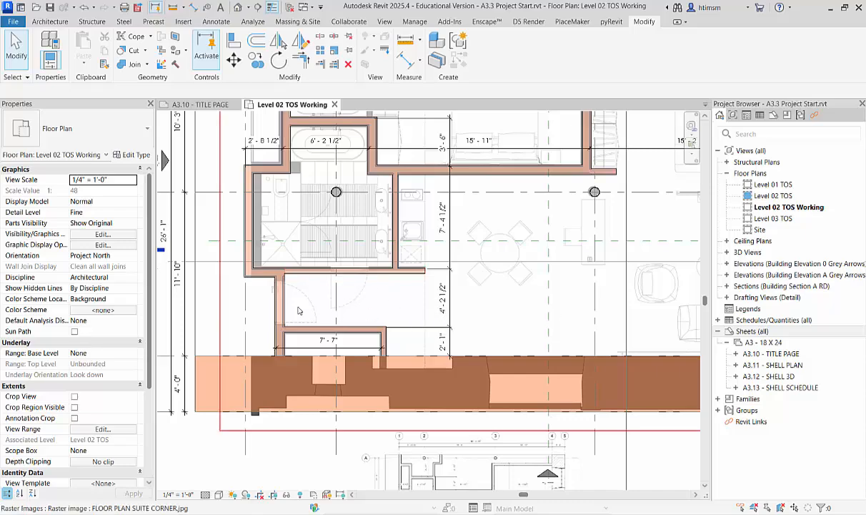
Try to move the partition between the bathroom and the entry upward, off the matching wall on the imported plan.
{"action": "scroll", "coordinate": [264, 271], "scroll_direction": "up", "scroll_amount": 4}
{"action": "scroll", "coordinate": [263, 270], "scroll_direction": "up", "scroll_amount": 2}
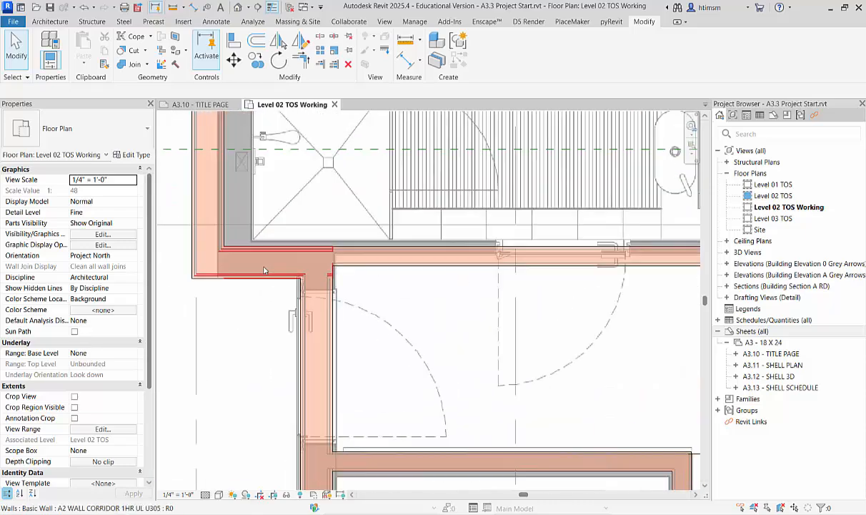
{"action": "left_click", "coordinate": [264, 269]}
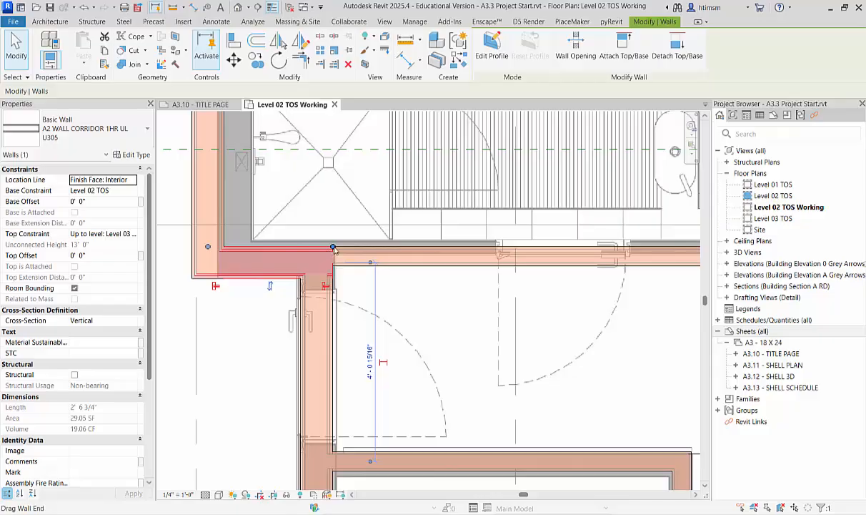
{"action": "left_click", "coordinate": [390, 251]}
{"action": "mouse_move", "coordinate": [392, 248]}
{"action": "left_mouse_down"}
{"action": "mouse_move", "coordinate": [393, 221]}
{"action": "mouse_move", "coordinate": [388, 233]}
{"action": "left_mouse_up"}
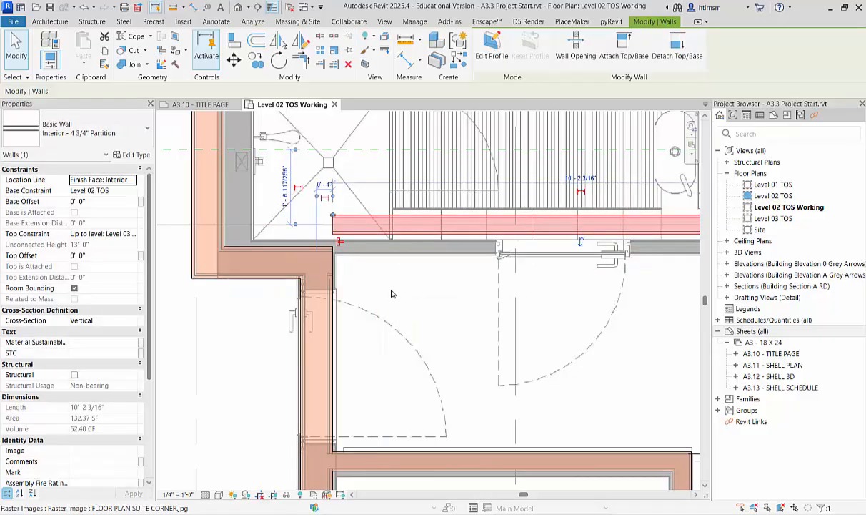
{"action": "left_click", "coordinate": [391, 293]}
{"action": "scroll", "coordinate": [421, 315], "scroll_direction": "down", "scroll_amount": 4}
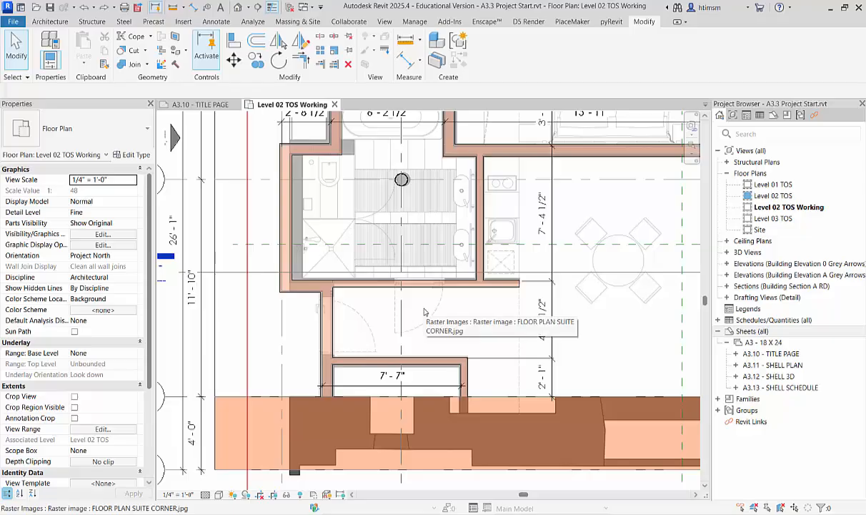
Dimension the partition stub below the kitchen counter, from the kitchen partition's core face to the stub's free end.
{"action": "left_click", "coordinate": [214, 23]}
{"action": "left_click", "coordinate": [47, 47]}
{"action": "scroll", "coordinate": [493, 289], "scroll_direction": "up", "scroll_amount": 4}
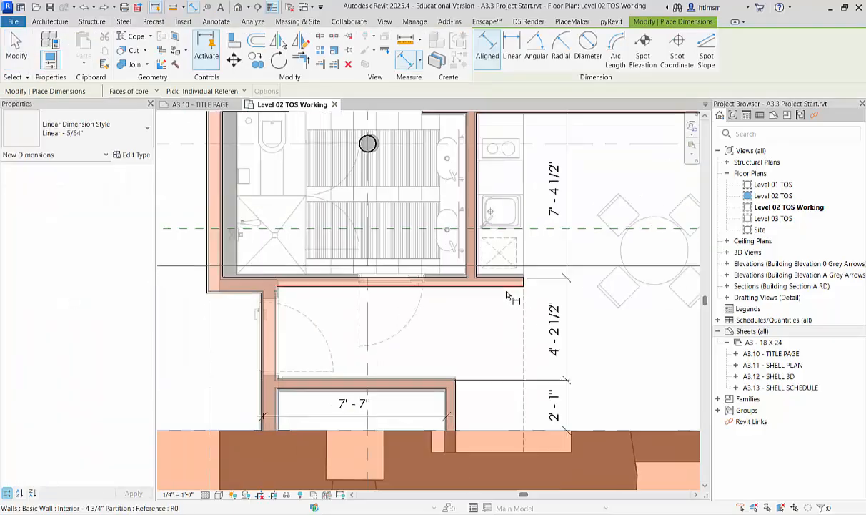
{"action": "scroll", "coordinate": [486, 287], "scroll_direction": "up", "scroll_amount": 2}
{"action": "left_click", "coordinate": [412, 235]}
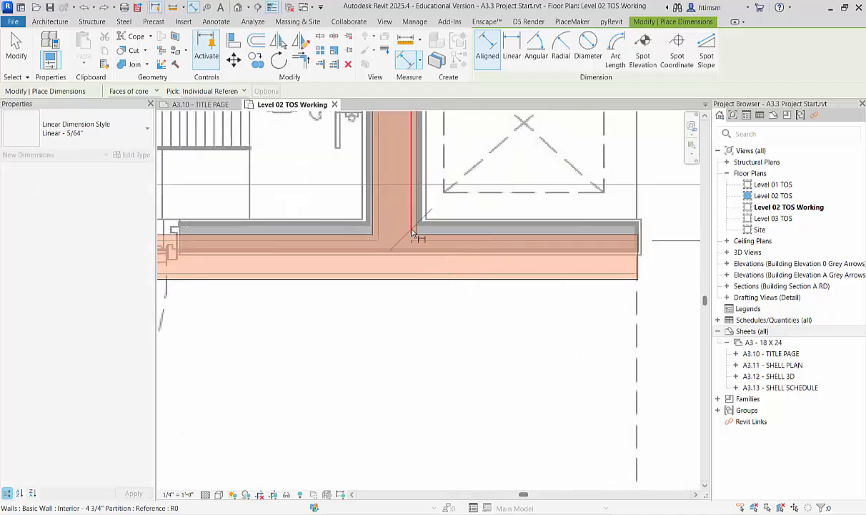
{"action": "left_click", "coordinate": [646, 254]}
{"action": "scroll", "coordinate": [607, 343], "scroll_direction": "down", "scroll_amount": 5}
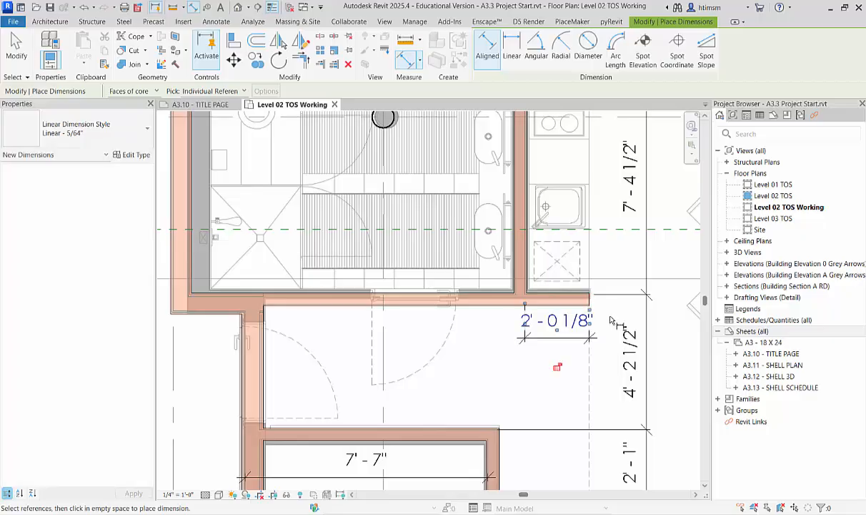
{"action": "scroll", "coordinate": [611, 335], "scroll_direction": "up", "scroll_amount": 2}
{"action": "key", "text": "Escape"}
Set the partition stub below the kitchen counter to 2' 1" through its dimension.
{"action": "left_click", "coordinate": [549, 289]}
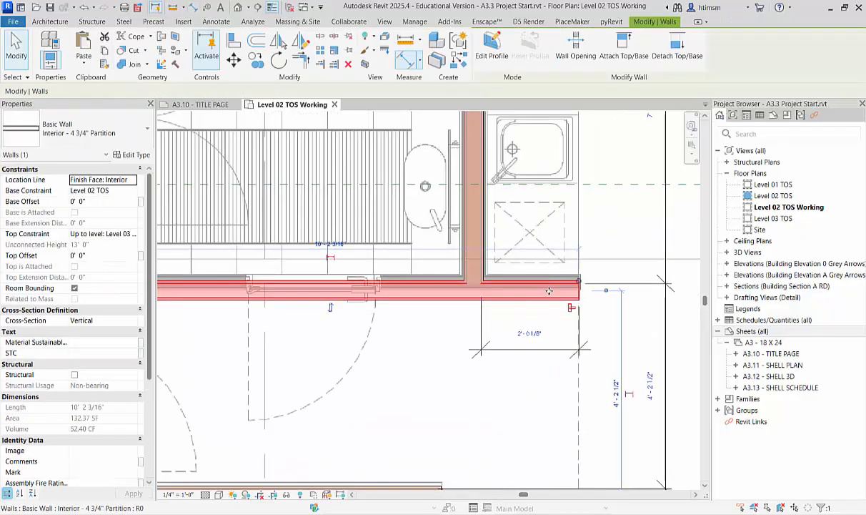
{"action": "left_click", "coordinate": [533, 329]}
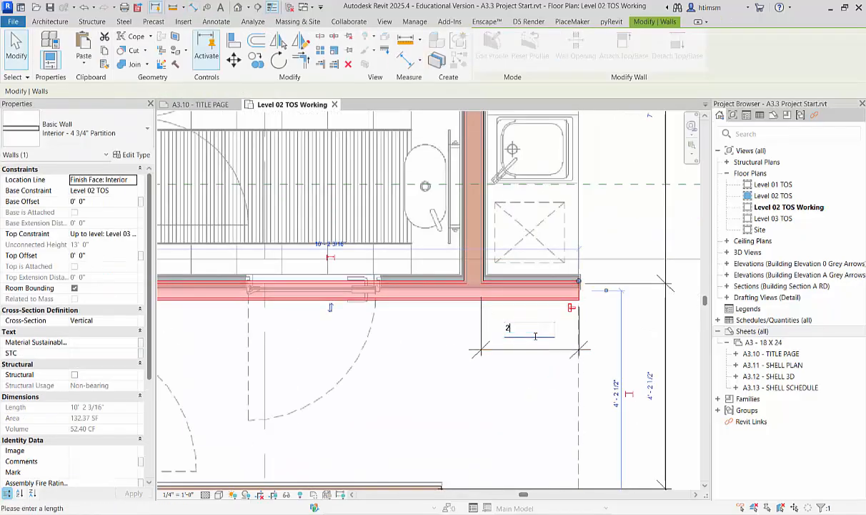
{"action": "key", "text": "Return"}
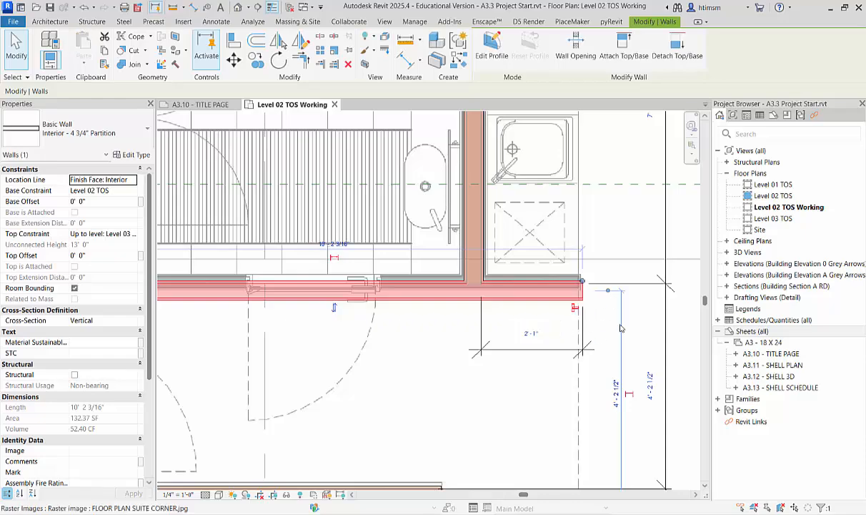
{"action": "scroll", "coordinate": [461, 372], "scroll_direction": "down", "scroll_amount": 3}
{"action": "key", "text": "Escape"}
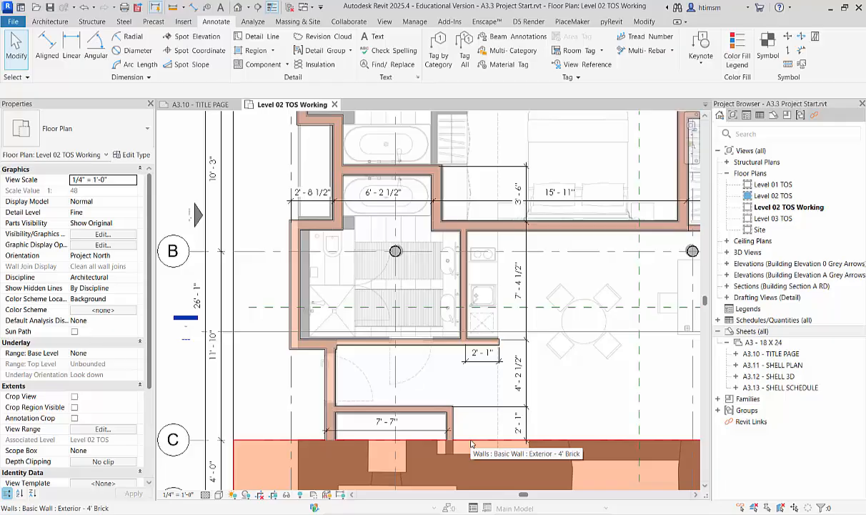
Dimension the short closet partition stub near grid 3, from the separation wall's core face to the stub's free end.
{"action": "scroll", "coordinate": [444, 321], "scroll_direction": "down", "scroll_amount": 2}
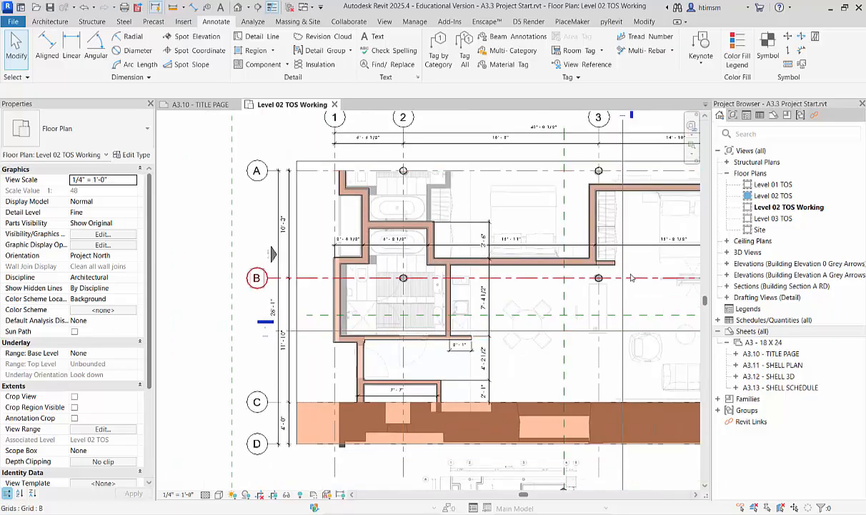
{"action": "scroll", "coordinate": [631, 277], "scroll_direction": "up", "scroll_amount": 5}
{"action": "scroll", "coordinate": [631, 277], "scroll_direction": "up", "scroll_amount": 2}
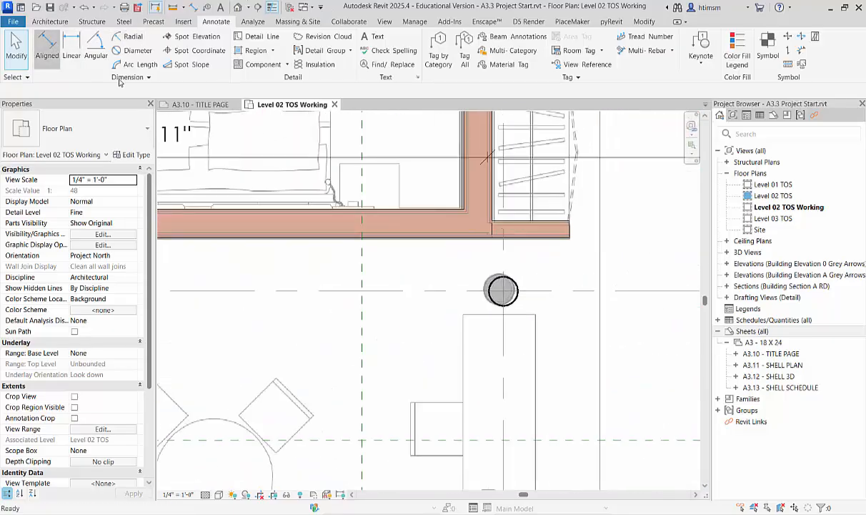
{"action": "left_click", "coordinate": [47, 47]}
{"action": "scroll", "coordinate": [513, 223], "scroll_direction": "up", "scroll_amount": 2}
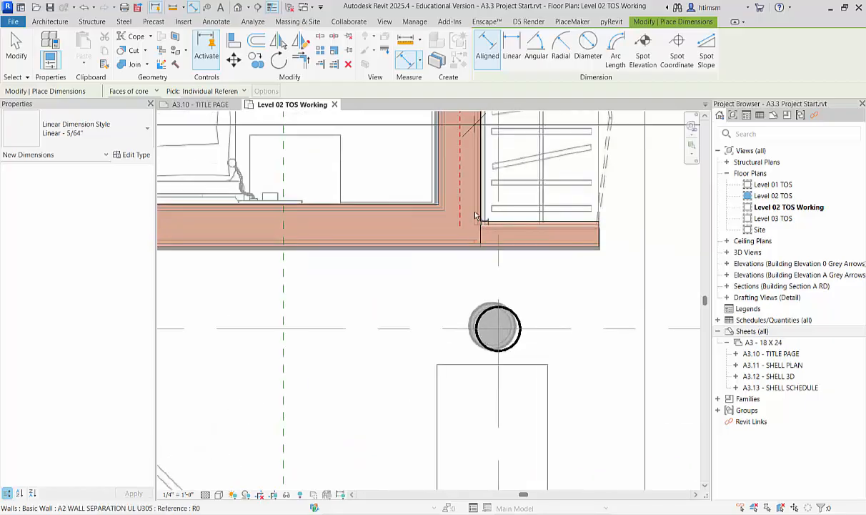
{"action": "left_click", "coordinate": [476, 170]}
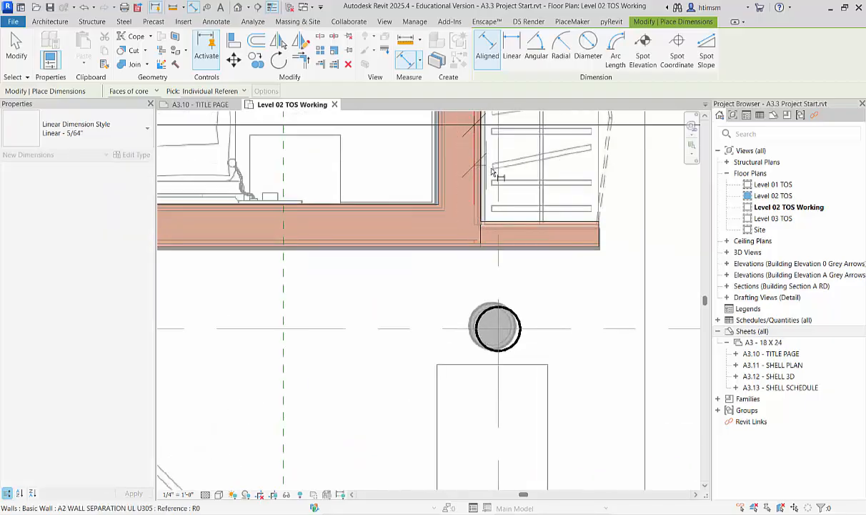
{"action": "left_click", "coordinate": [609, 238]}
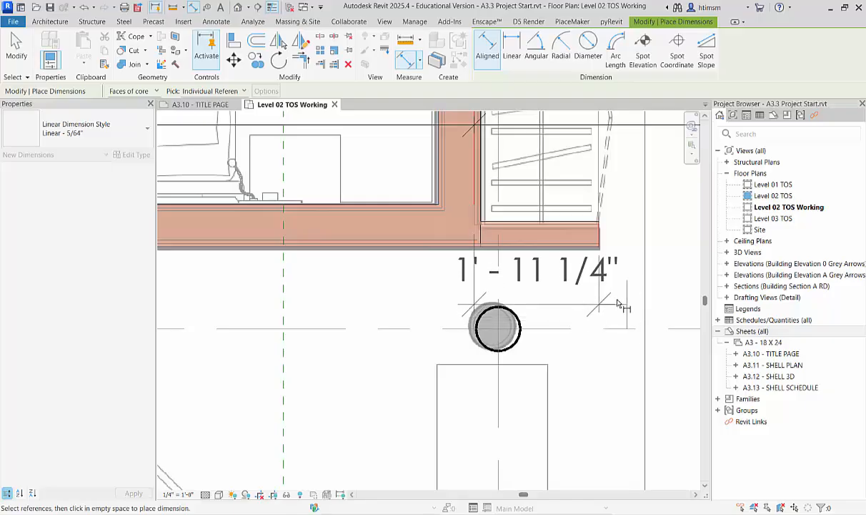
{"action": "scroll", "coordinate": [621, 300], "scroll_direction": "down", "scroll_amount": 2}
{"action": "middle_click_drag", "start_coordinate": [561, 273], "coordinate": [441, 332]}
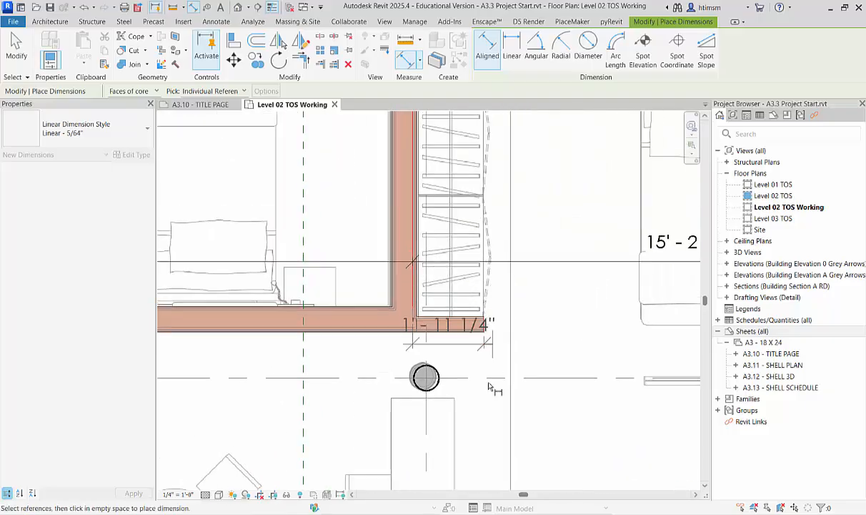
{"action": "left_click", "coordinate": [543, 301]}
{"action": "key", "text": "Escape"}
{"action": "key", "text": "Escape"}
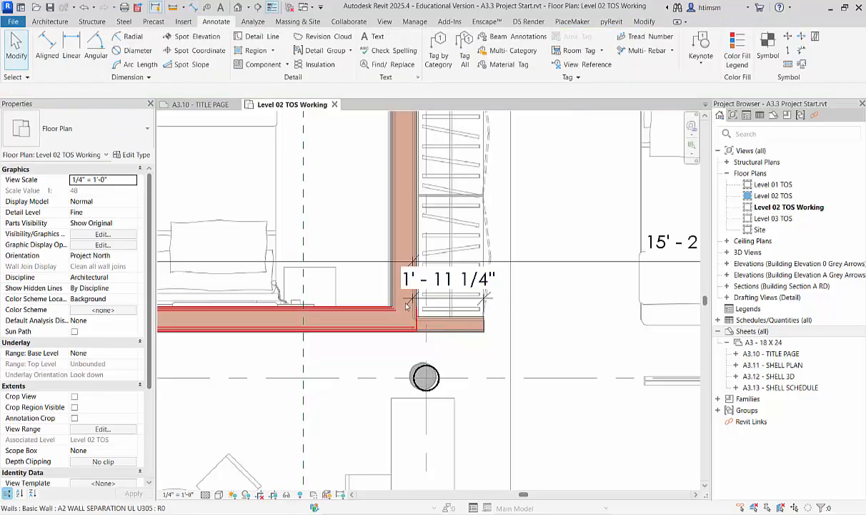
Set the closet partition stub near grid 3 to 2' 1" through its dimension.
{"action": "left_click", "coordinate": [401, 253]}
{"action": "left_click", "coordinate": [432, 312]}
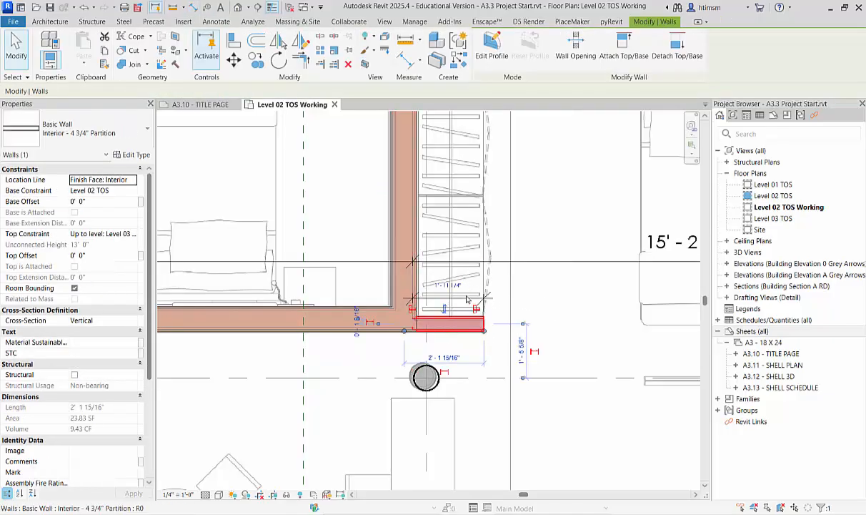
{"action": "left_click", "coordinate": [440, 279]}
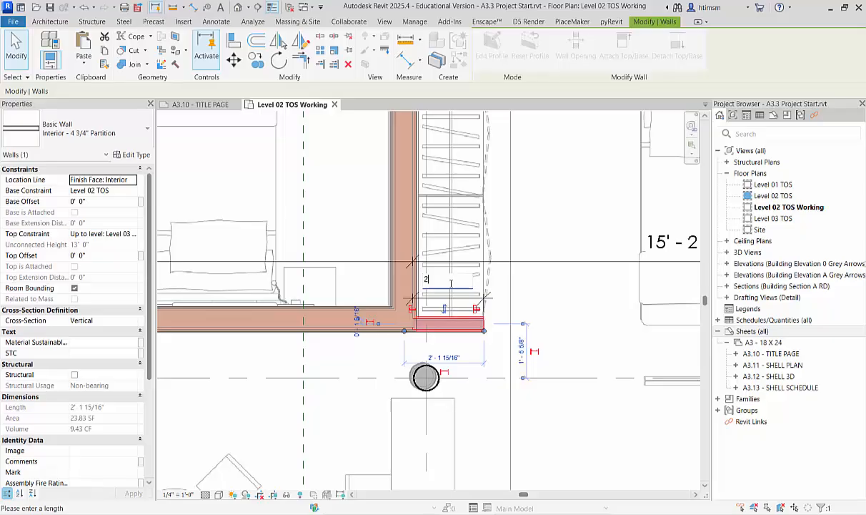
{"action": "key", "text": "Return"}
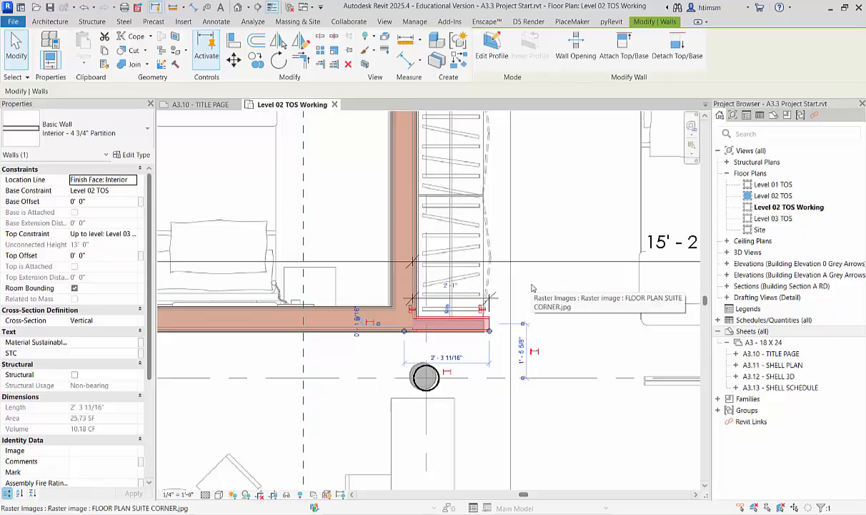
{"action": "key", "text": "Escape"}
{"action": "left_click", "coordinate": [449, 283]}
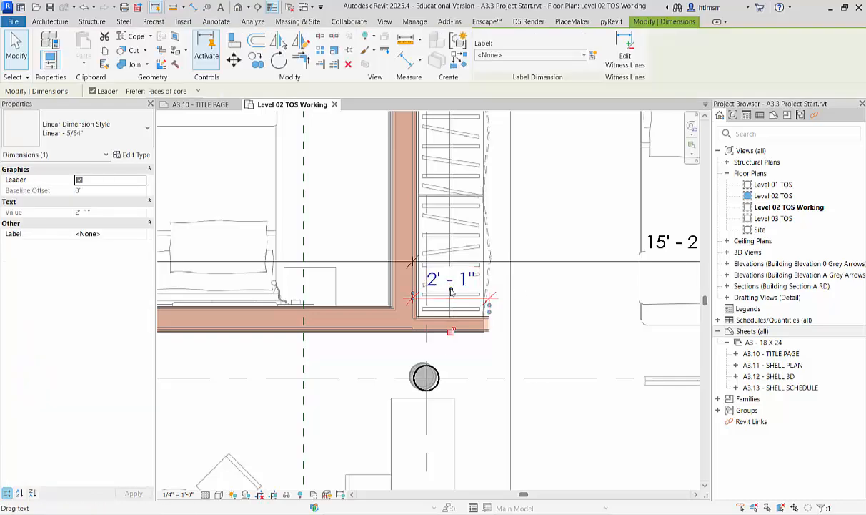
{"action": "mouse_move", "coordinate": [449, 283]}
{"action": "left_mouse_down"}
{"action": "mouse_move", "coordinate": [565, 259]}
{"action": "mouse_move", "coordinate": [538, 275]}
{"action": "mouse_move", "coordinate": [521, 256]}
{"action": "mouse_move", "coordinate": [525, 266]}
{"action": "mouse_move", "coordinate": [453, 297]}
{"action": "left_mouse_up"}
{"action": "scroll", "coordinate": [453, 297], "scroll_direction": "down", "scroll_amount": 8}
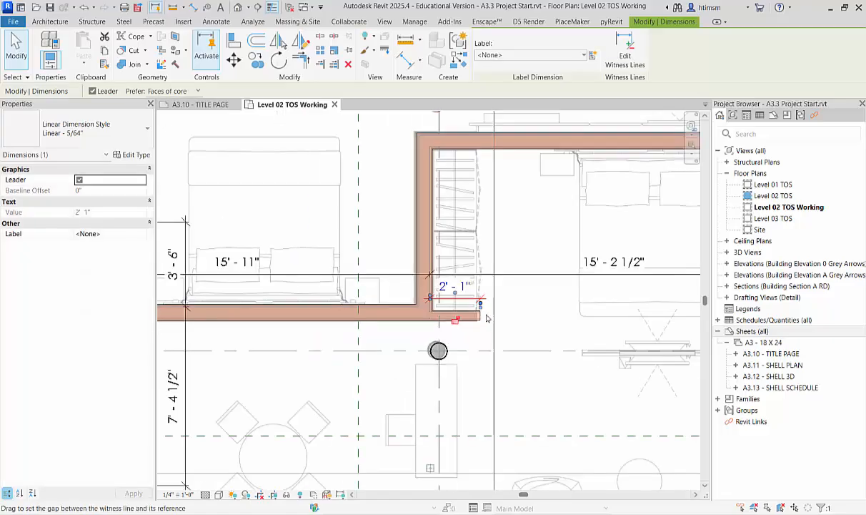
{"action": "key", "text": "Escape"}
Dimension from the brick exterior wall's inner face at grid C to the outer core face of the separation wall above the bed.
{"action": "key", "text": "Tab"}
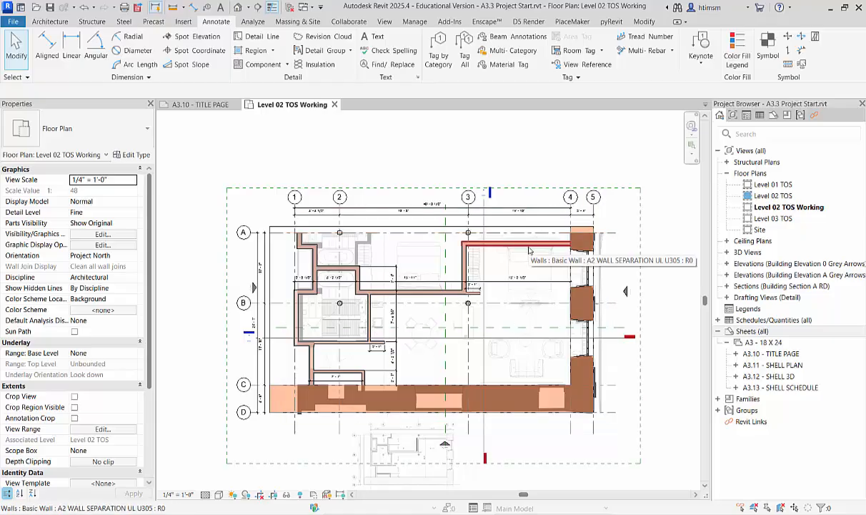
{"action": "scroll", "coordinate": [427, 469], "scroll_direction": "up", "scroll_amount": 3}
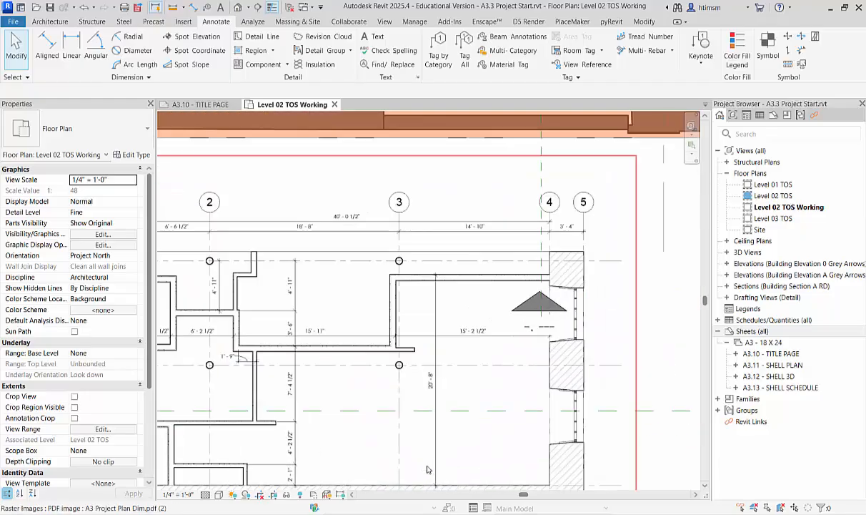
{"action": "scroll", "coordinate": [427, 469], "scroll_direction": "down", "scroll_amount": 4}
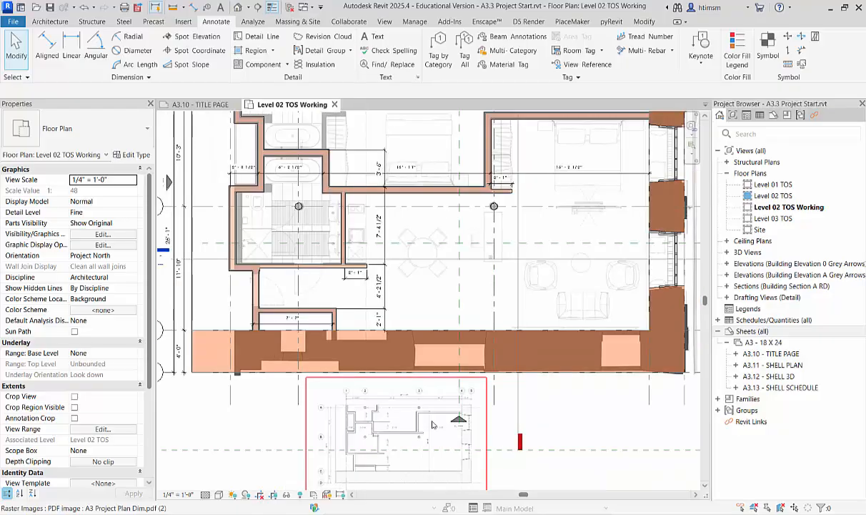
{"action": "left_click", "coordinate": [47, 47]}
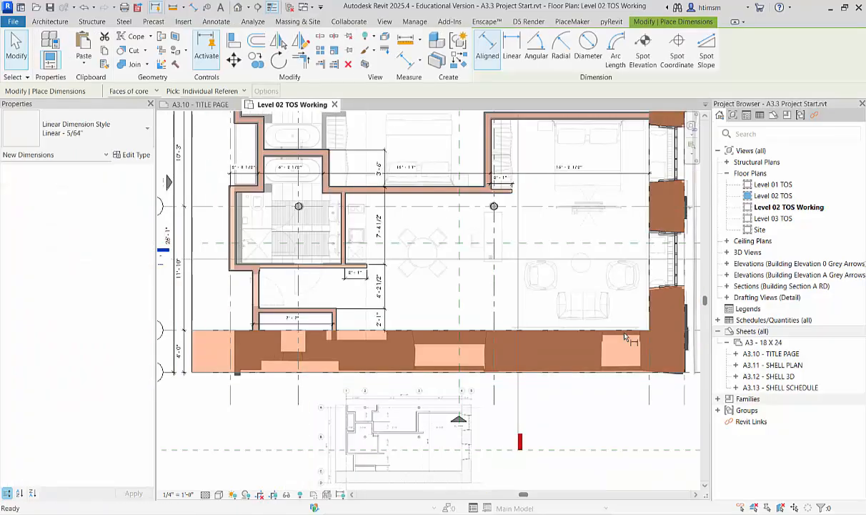
{"action": "scroll", "coordinate": [505, 251], "scroll_direction": "up", "scroll_amount": 5}
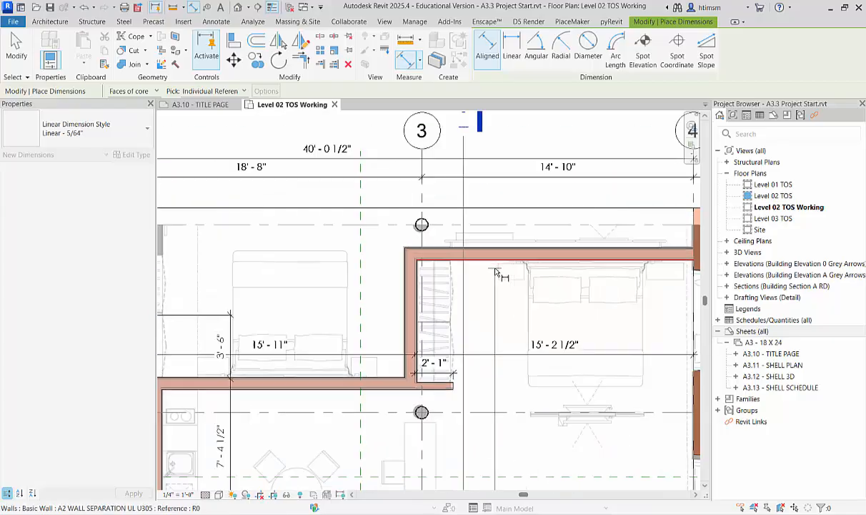
{"action": "left_click", "coordinate": [505, 251]}
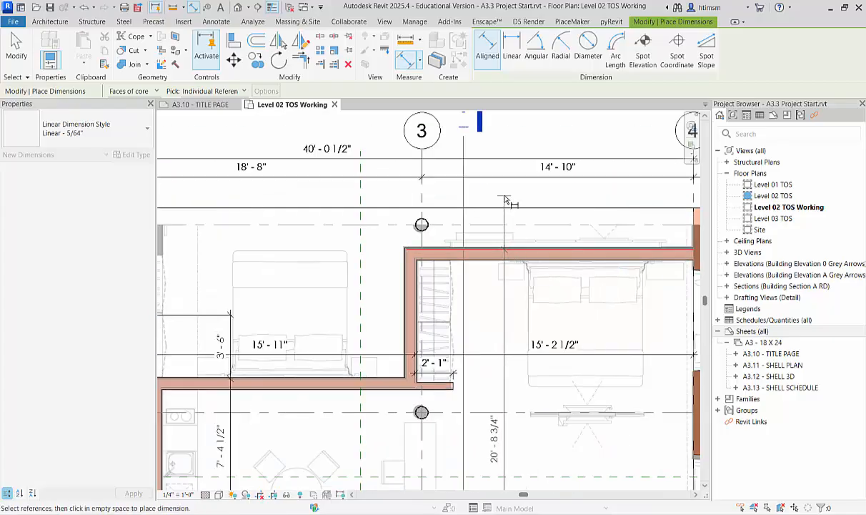
{"action": "key", "text": "Escape"}
{"action": "key", "text": "Escape"}
Move the separation wall above the bed by setting its distance from the brick wall to 20' 8".
{"action": "left_click", "coordinate": [522, 257]}
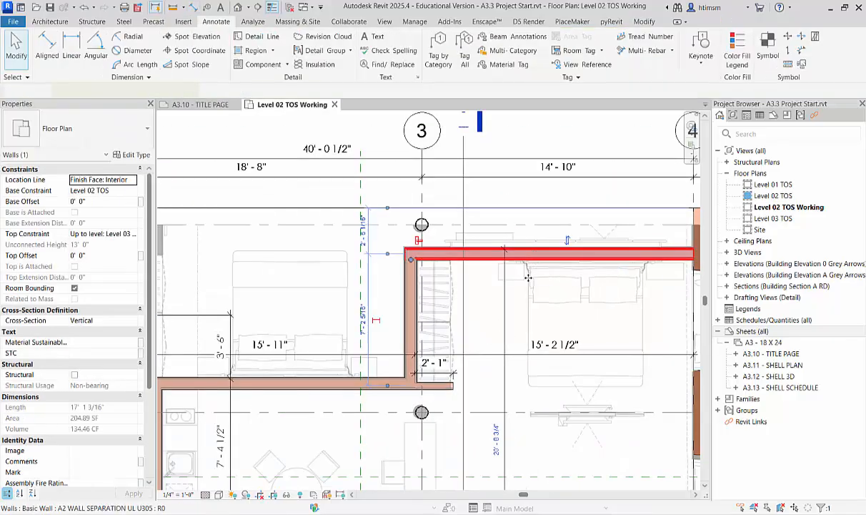
{"action": "left_click", "coordinate": [499, 434]}
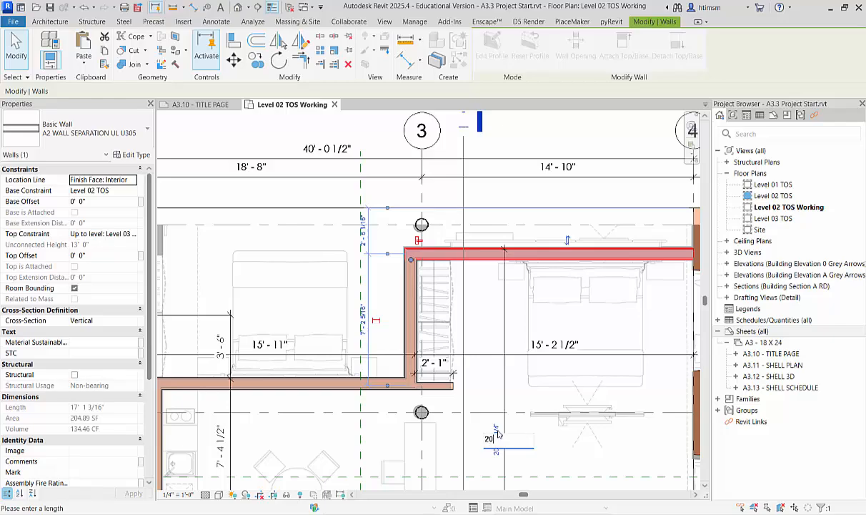
{"action": "type", "text": "20 8"}
{"action": "key", "text": "Return"}
{"action": "scroll", "coordinate": [571, 314], "scroll_direction": "down", "scroll_amount": 4}
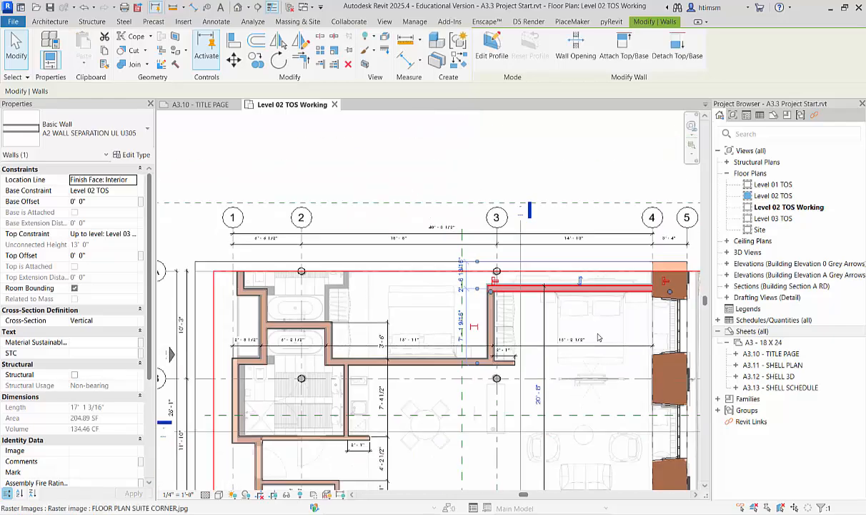
{"action": "key", "text": "Escape"}
Align the short horizontal corridor wall near grids A and 1 with the bed-side face of the upper separation wall and lock the alignment.
{"action": "scroll", "coordinate": [386, 305], "scroll_direction": "up", "scroll_amount": 2}
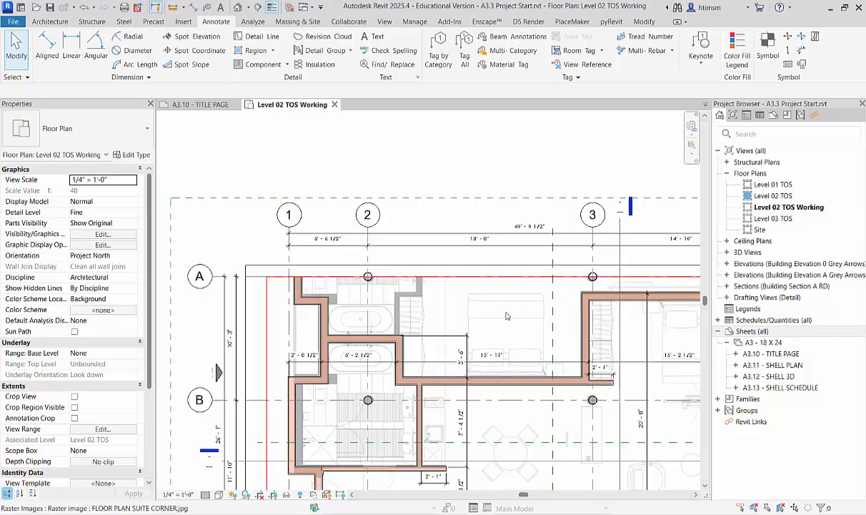
{"action": "key", "text": "a"}
{"action": "key", "text": "l"}
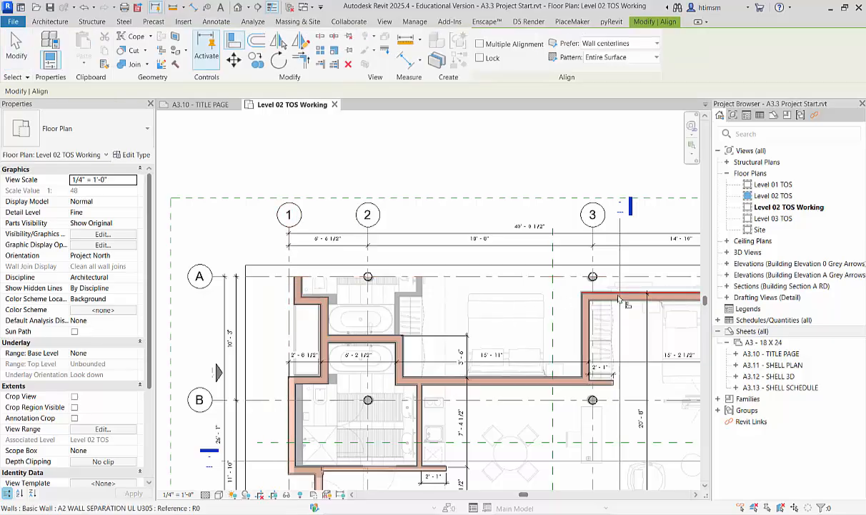
{"action": "left_click", "coordinate": [618, 301]}
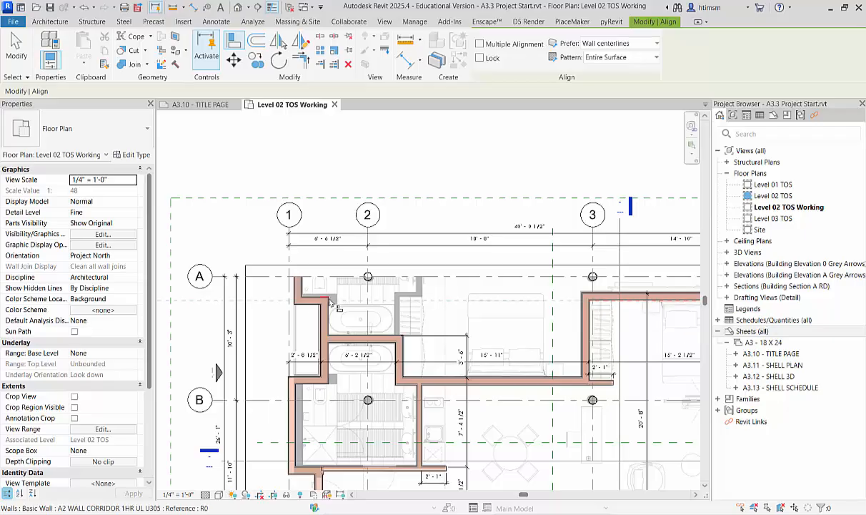
{"action": "left_click", "coordinate": [310, 313]}
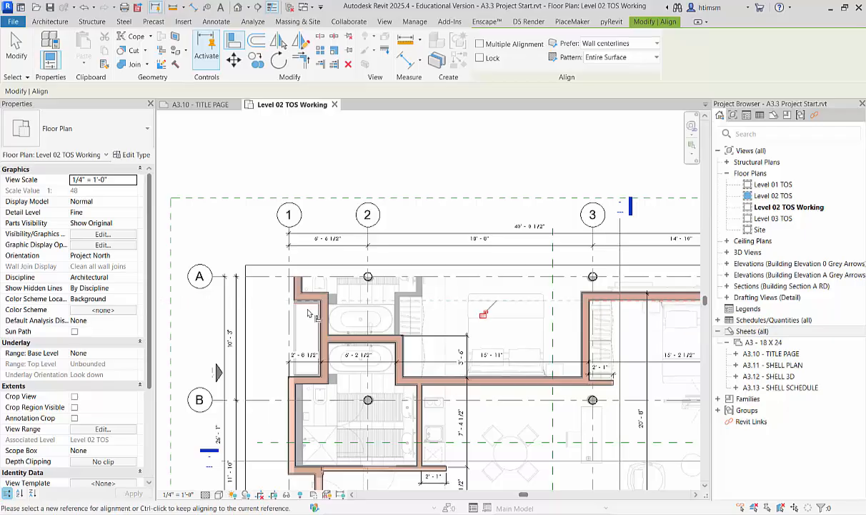
{"action": "left_click", "coordinate": [481, 315]}
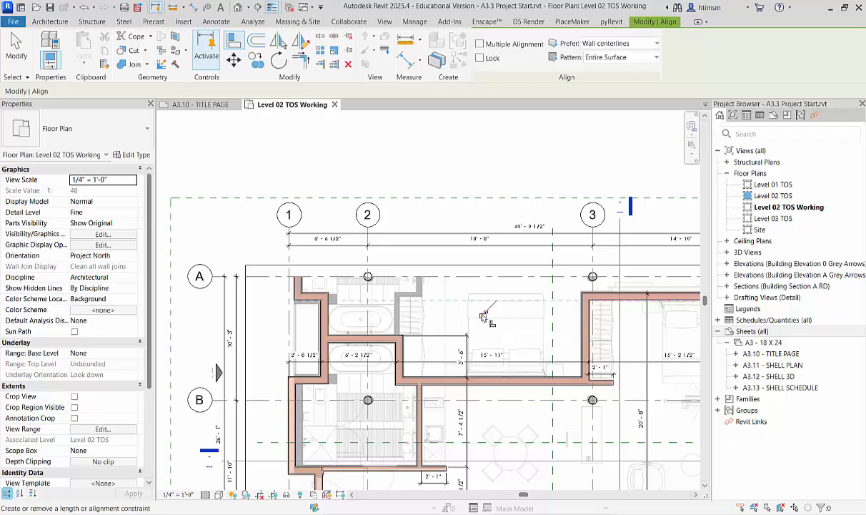
{"action": "scroll", "coordinate": [426, 322], "scroll_direction": "down", "scroll_amount": 3}
{"action": "key", "text": "Escape"}
{"action": "key", "text": "Escape"}
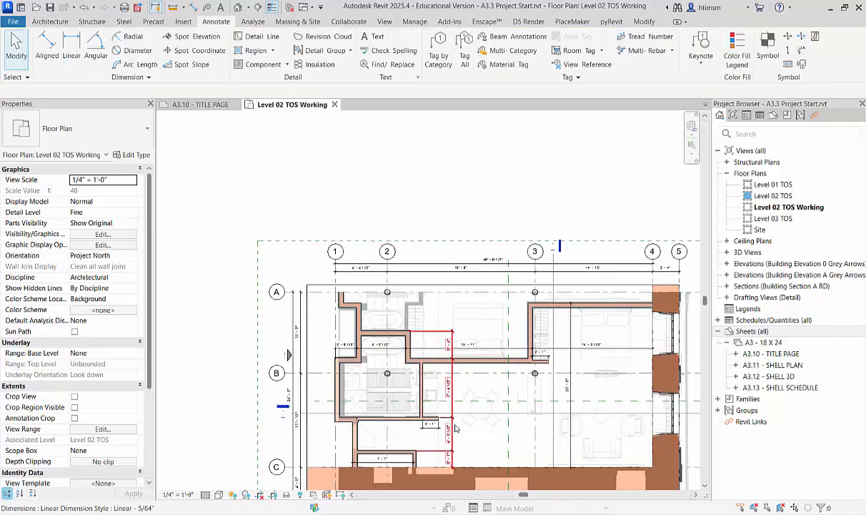
{"action": "scroll", "coordinate": [331, 279], "scroll_direction": "down", "scroll_amount": 1}
{"action": "scroll", "coordinate": [331, 279], "scroll_direction": "down", "scroll_amount": 2}
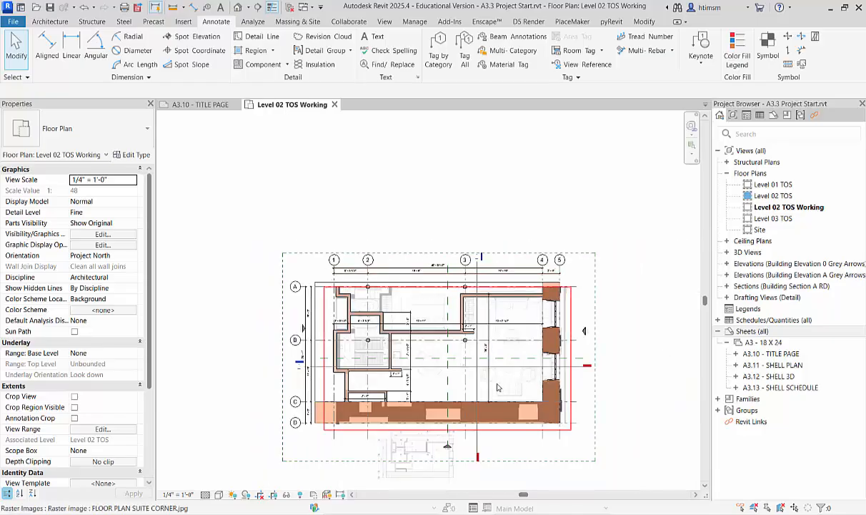
{"action": "scroll", "coordinate": [496, 387], "scroll_direction": "up", "scroll_amount": 3}
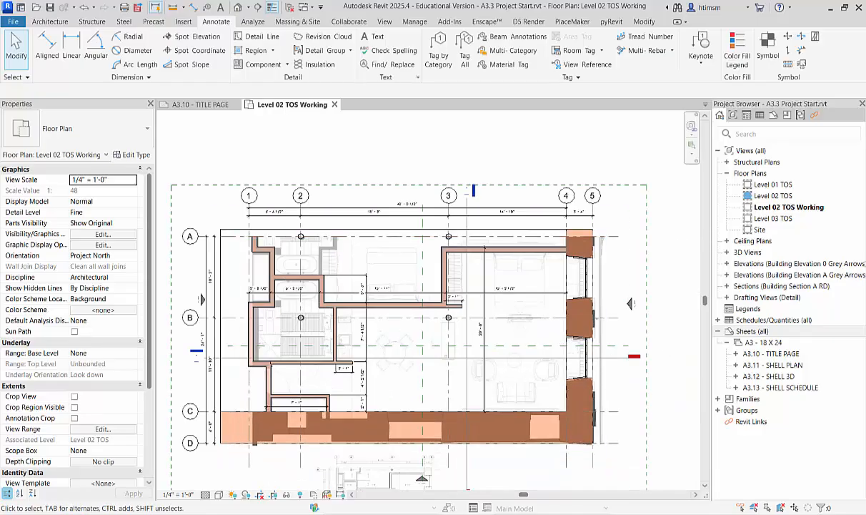